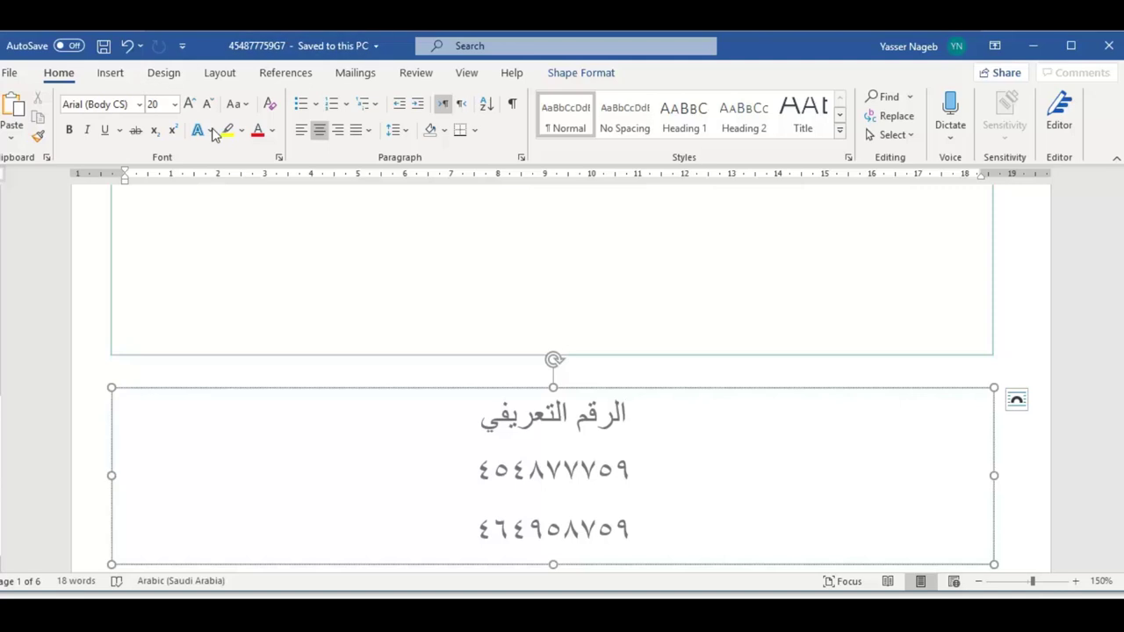
- Save a copy of the open document as a PDF in the same folder, keeping its existing file name
click(5, 77)
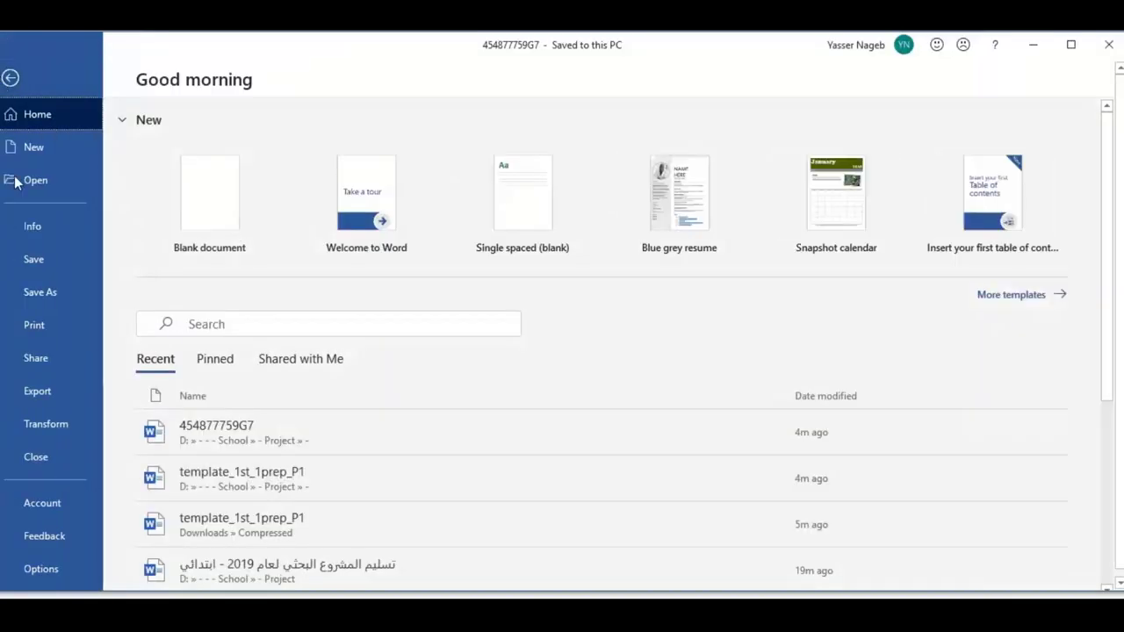
click(66, 295)
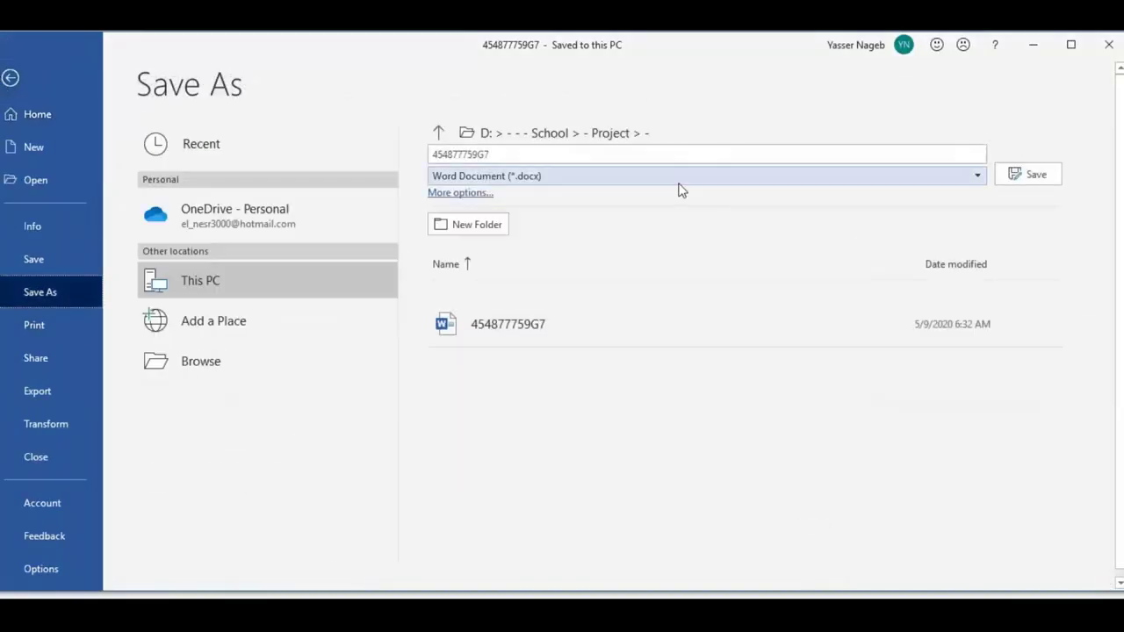
click(512, 174)
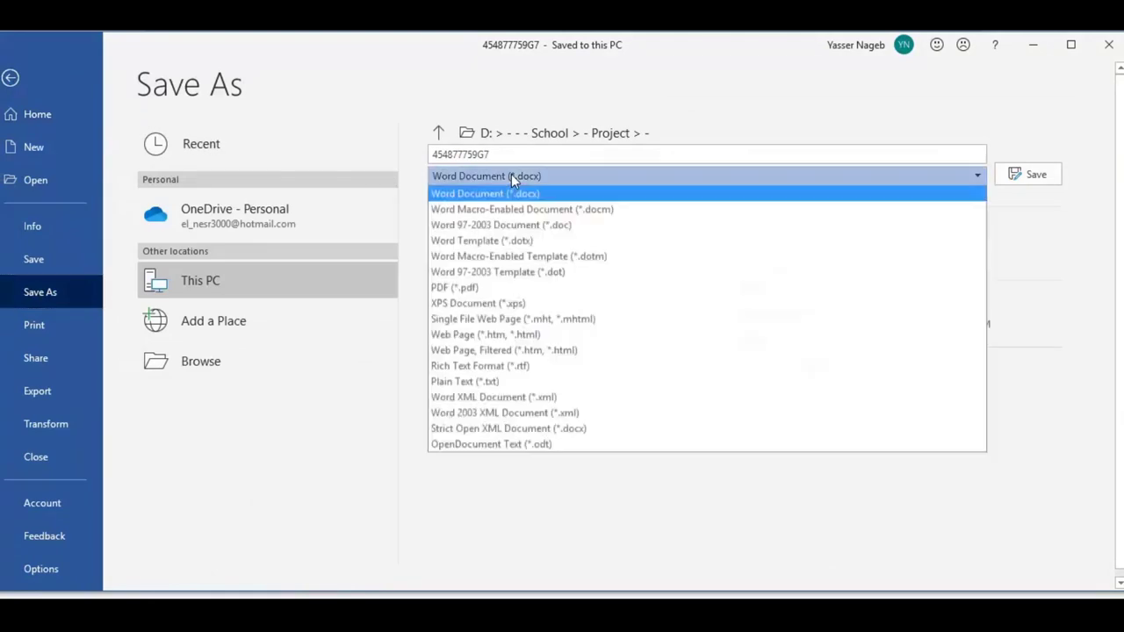
click(489, 296)
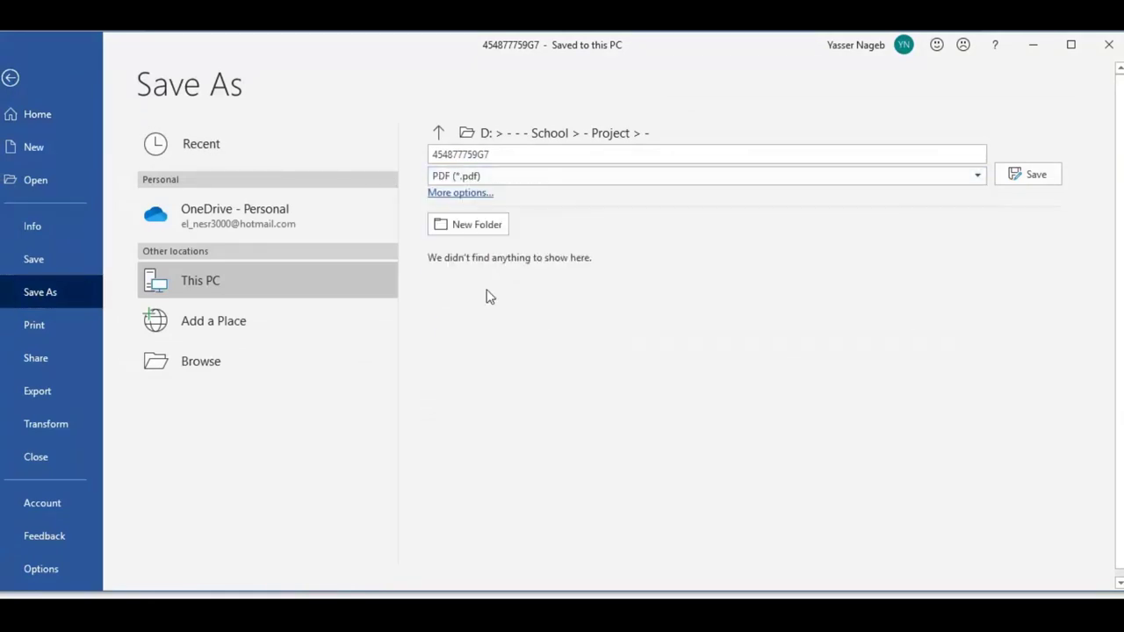
click(1030, 176)
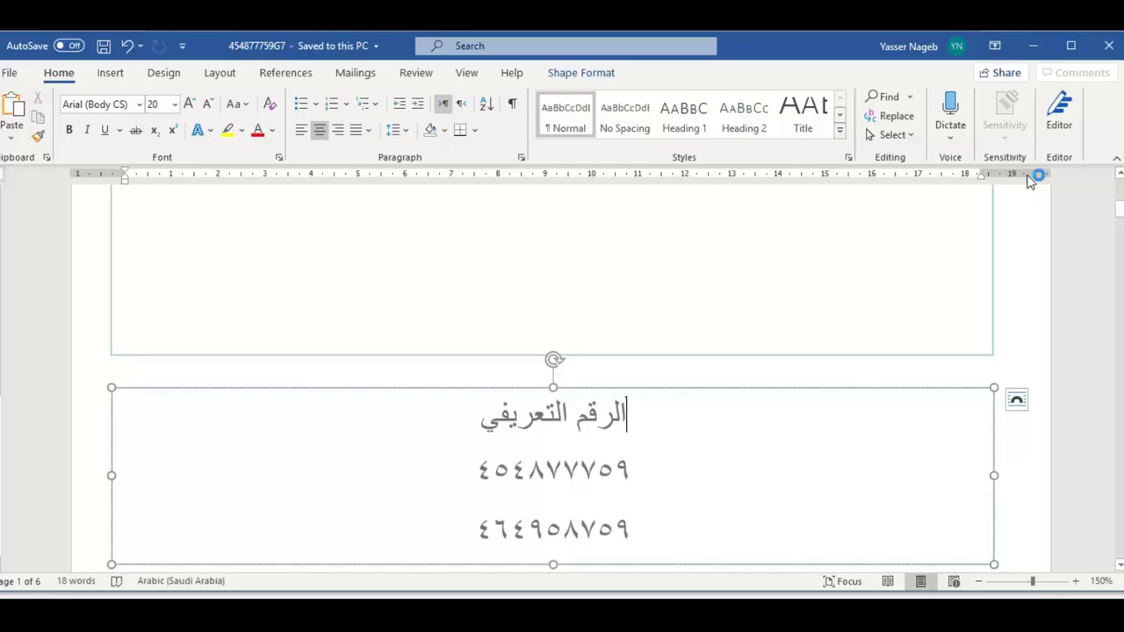
- Switch to File Explorer and open the exported PDF to check it, and close the viewer again
click(1034, 46)
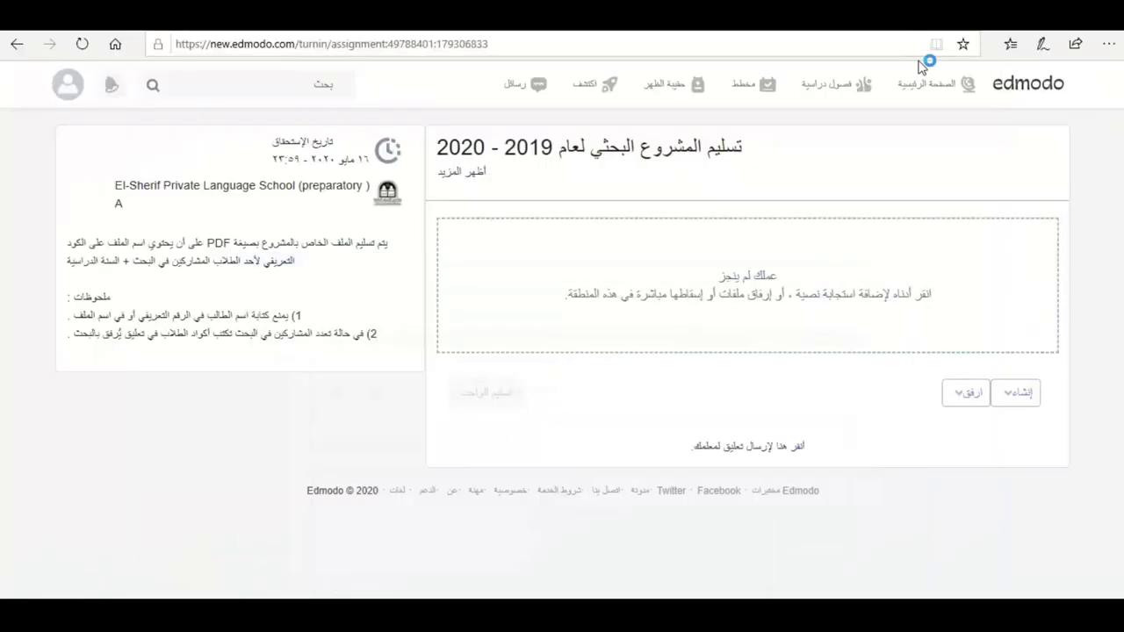
key(alt+Tab)
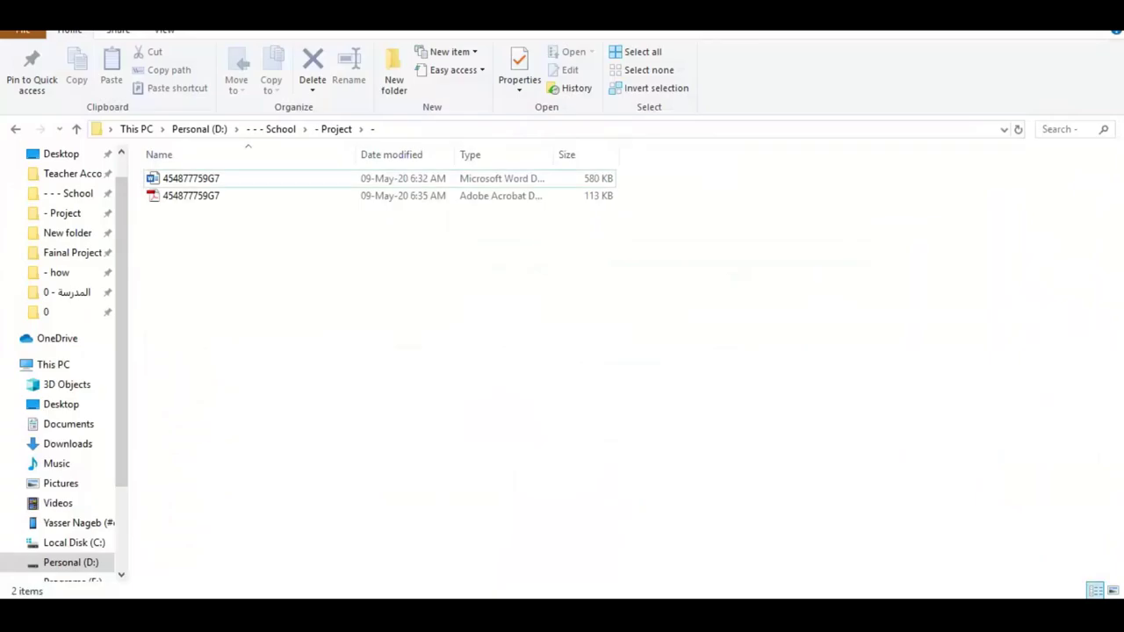
click(163, 201)
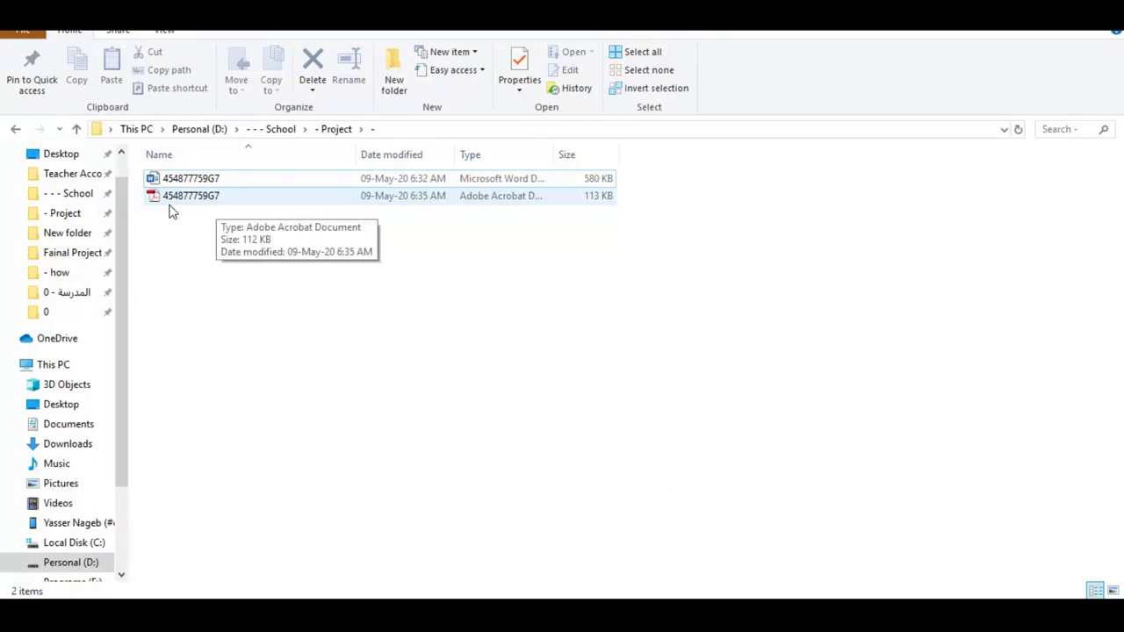
double_click(203, 201)
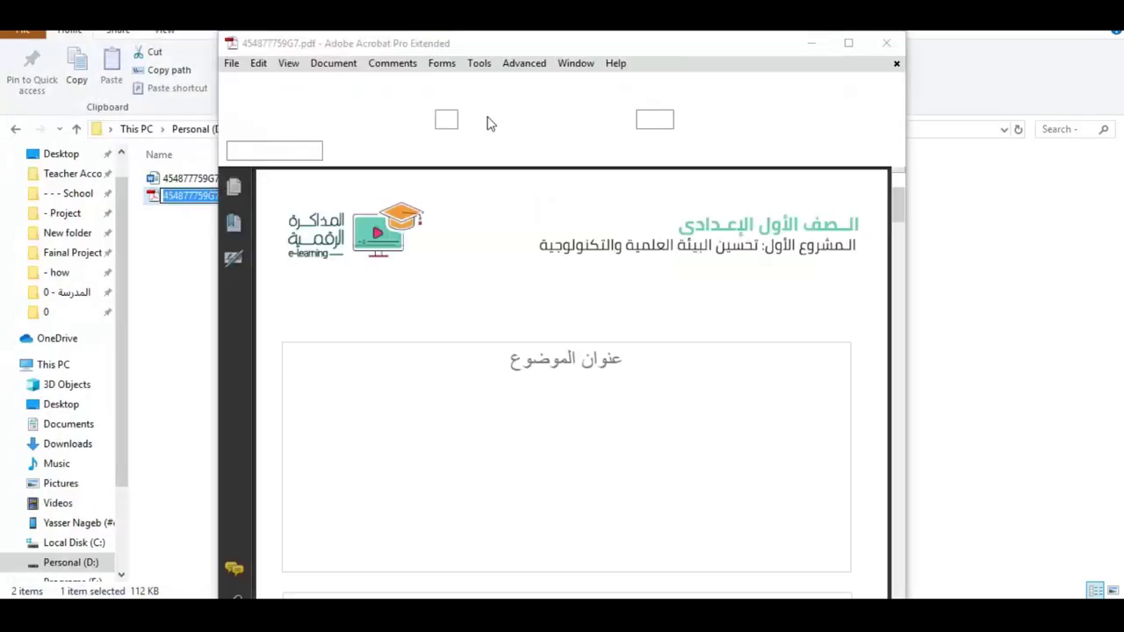
click(871, 46)
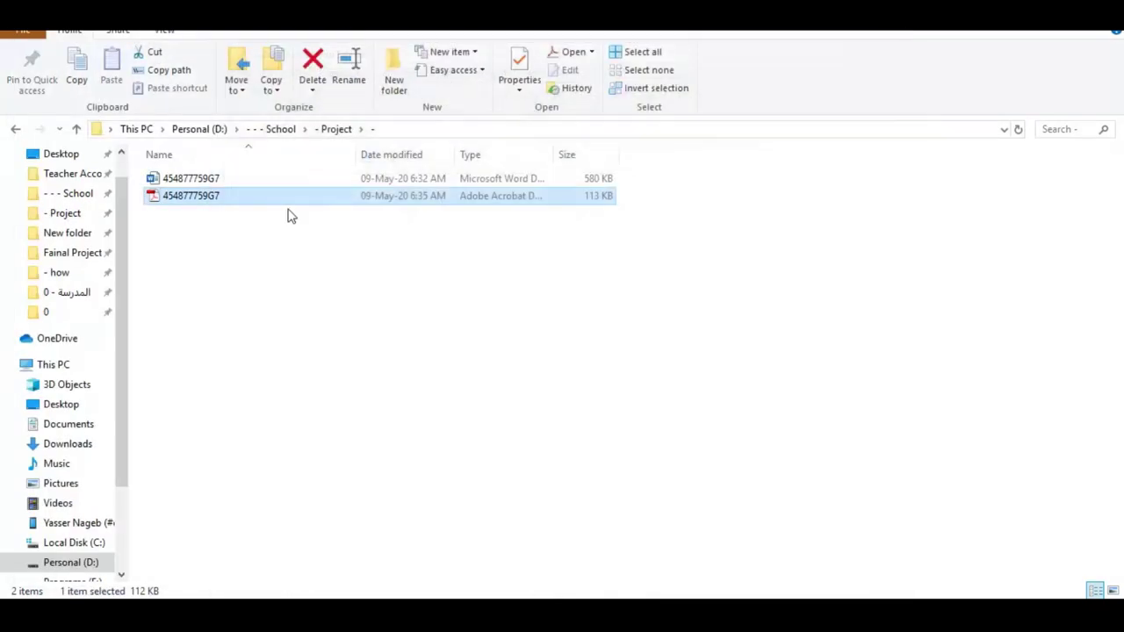
- Check the grade suffix G7 at the end of the PDF's file name, and return to the Edmodo assignment page
click(208, 201)
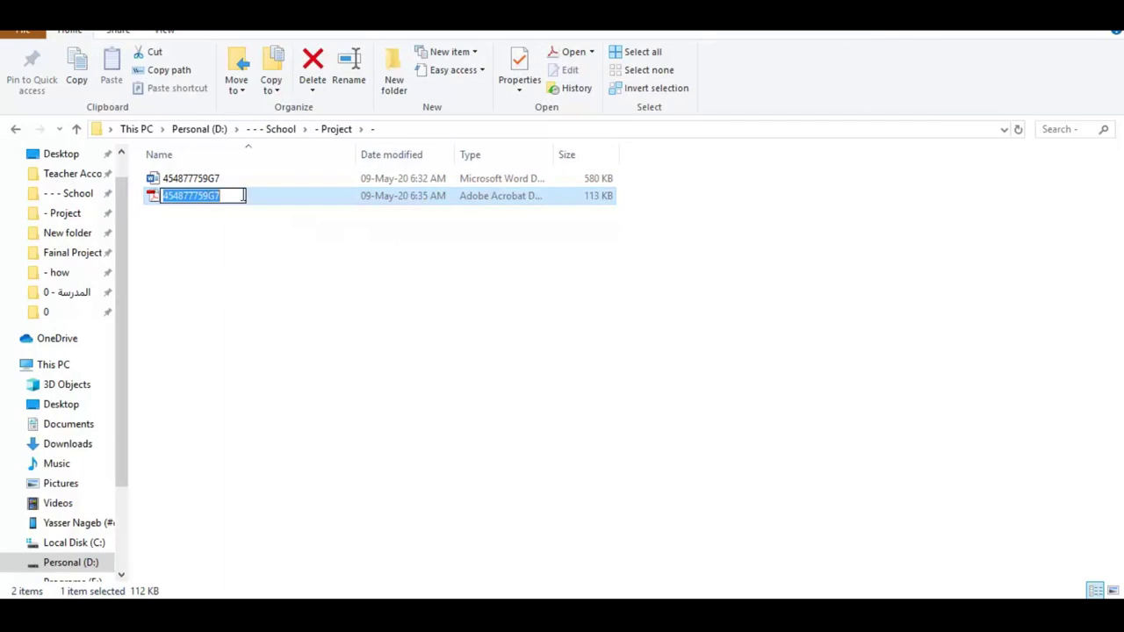
drag(232, 194, 211, 195)
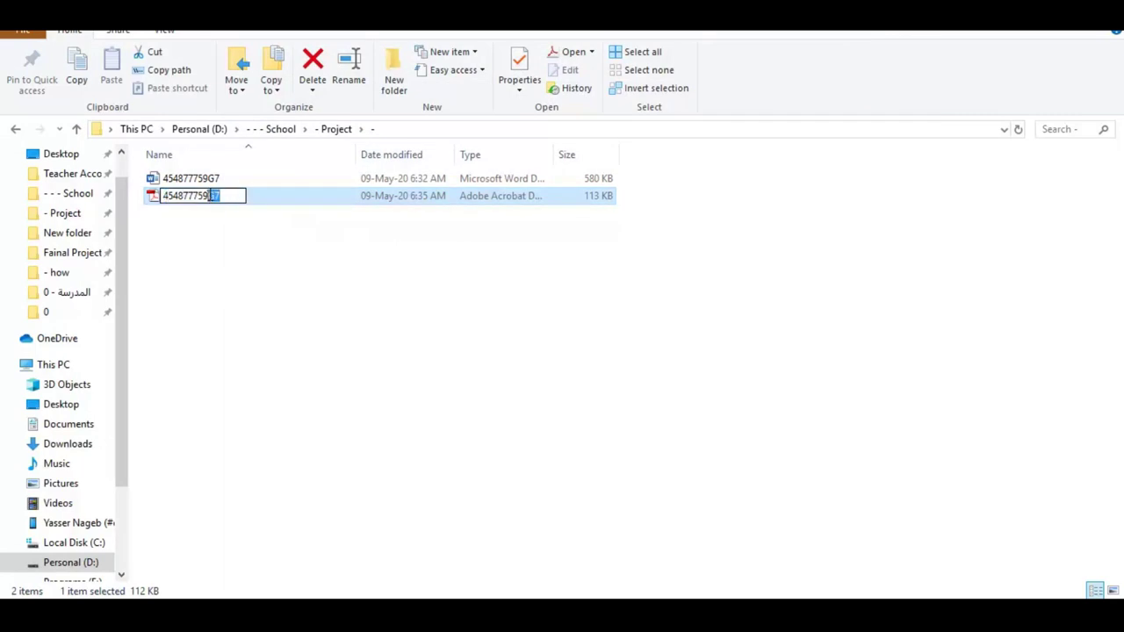
click(271, 260)
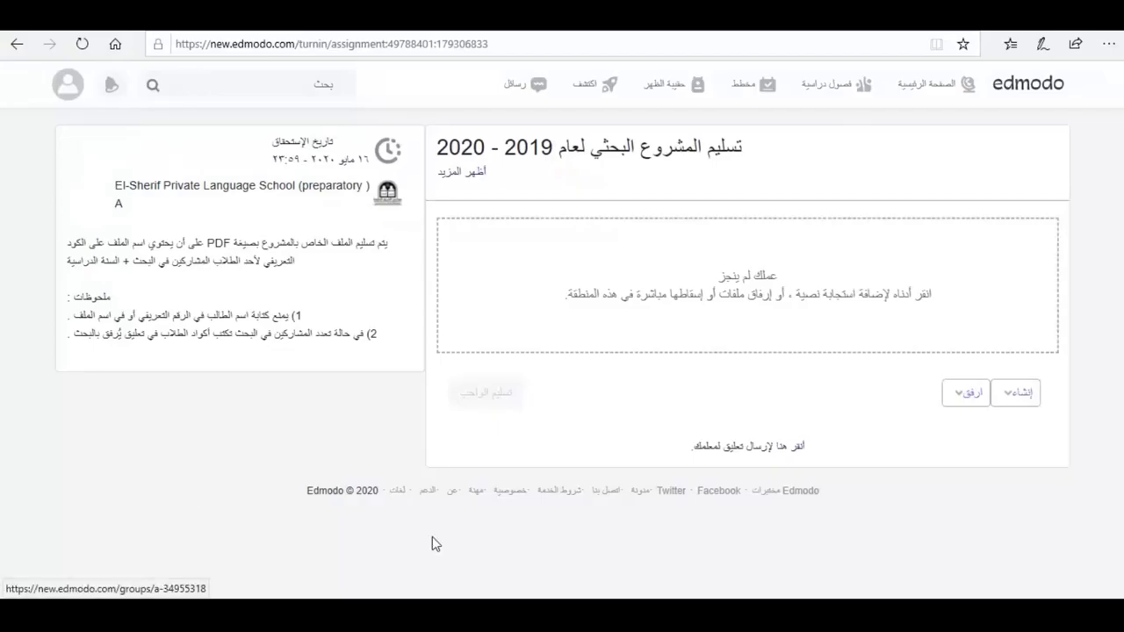
- Attach the exported PDF from the computer's "- Project" subfolder to the assignment
click(971, 402)
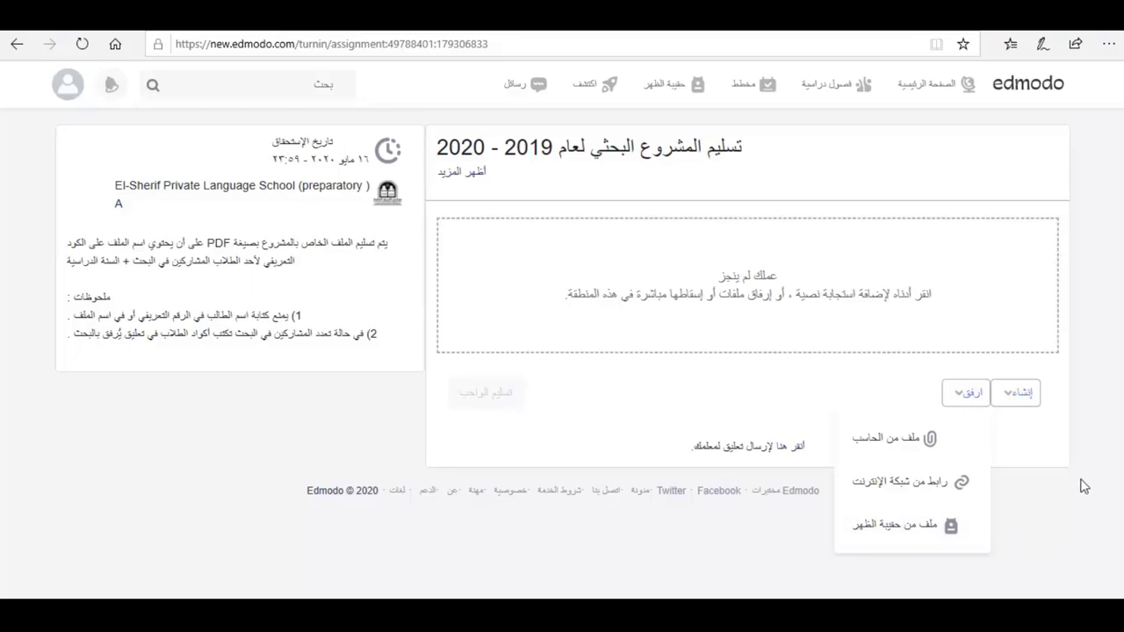
click(876, 452)
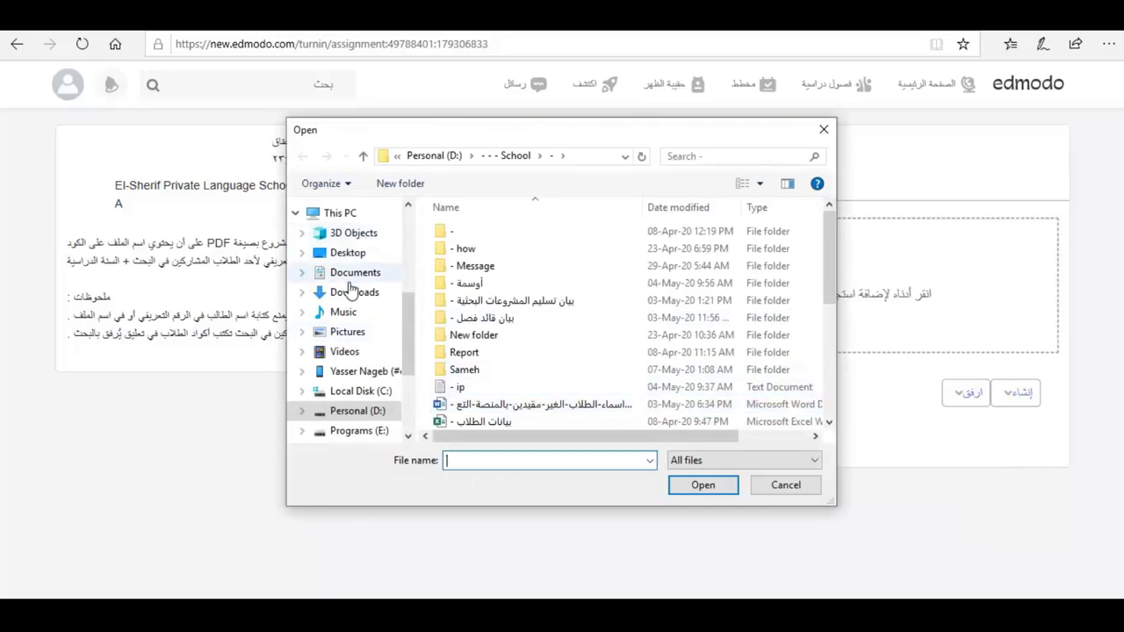
scroll(349, 289, up, 4)
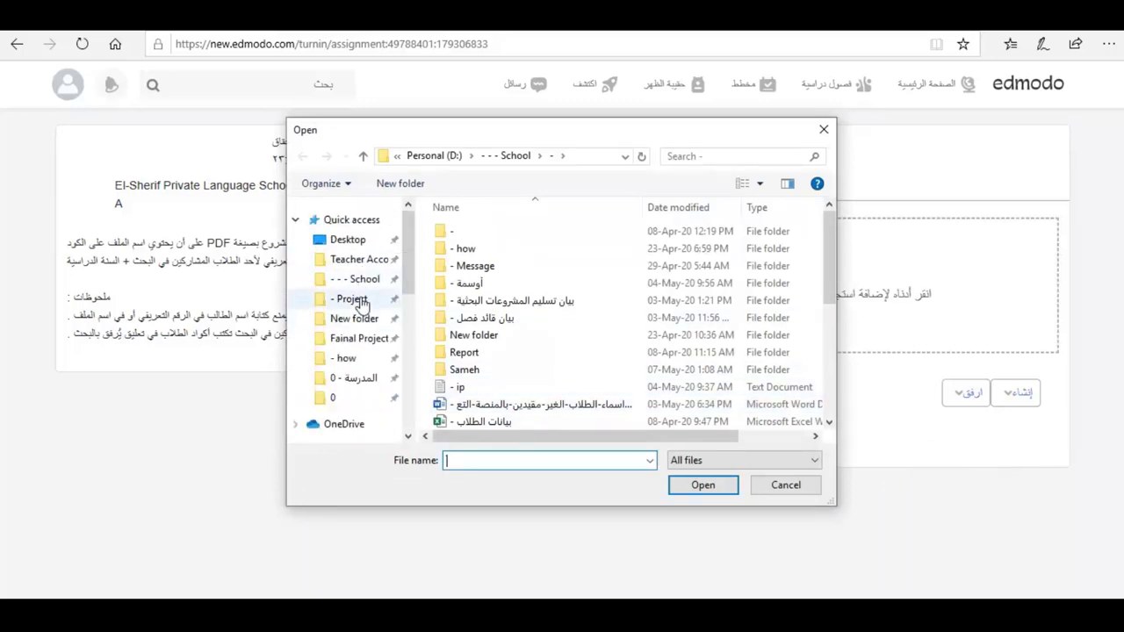
click(351, 299)
double_click(482, 233)
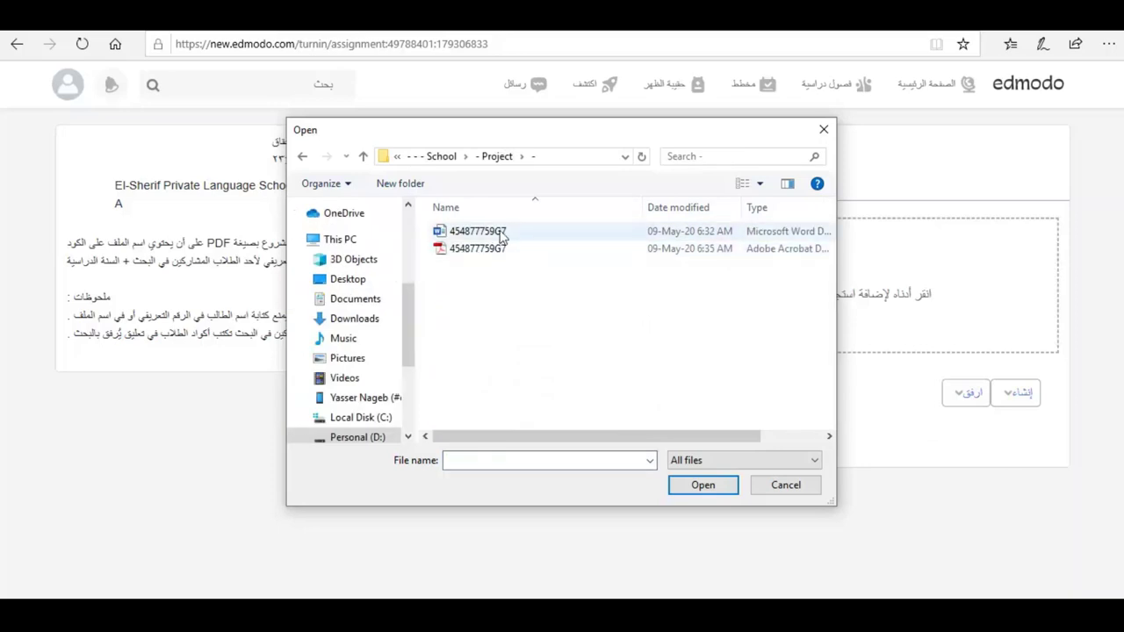
double_click(464, 255)
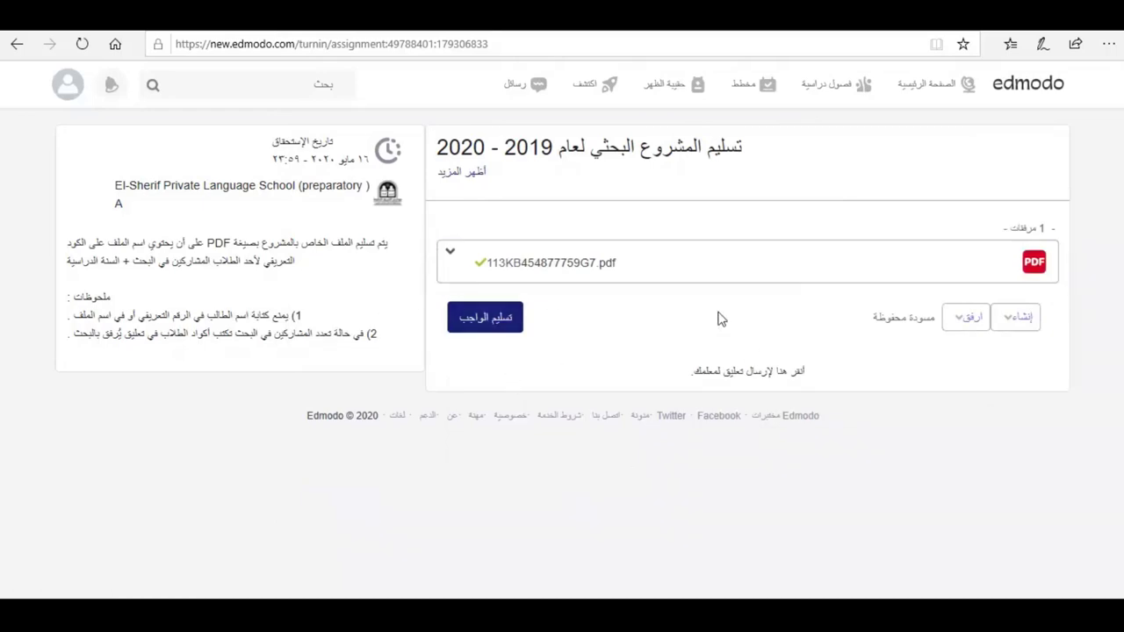
- Turn in the assignment with the attached PDF and confirm the submission
click(496, 321)
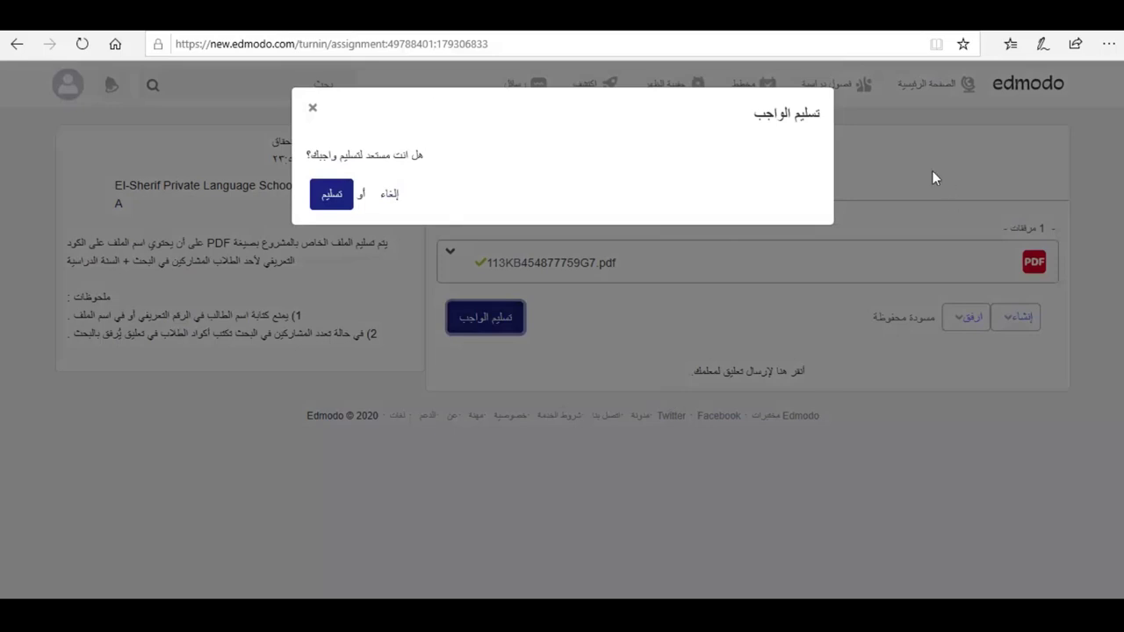
click(337, 196)
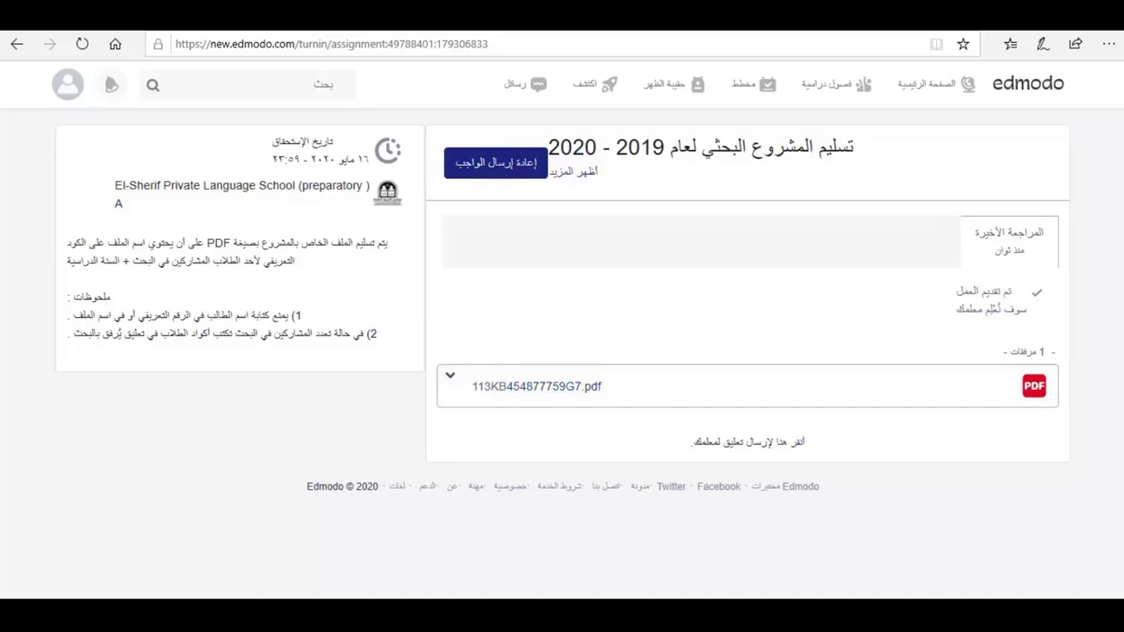
click(548, 395)
click(451, 379)
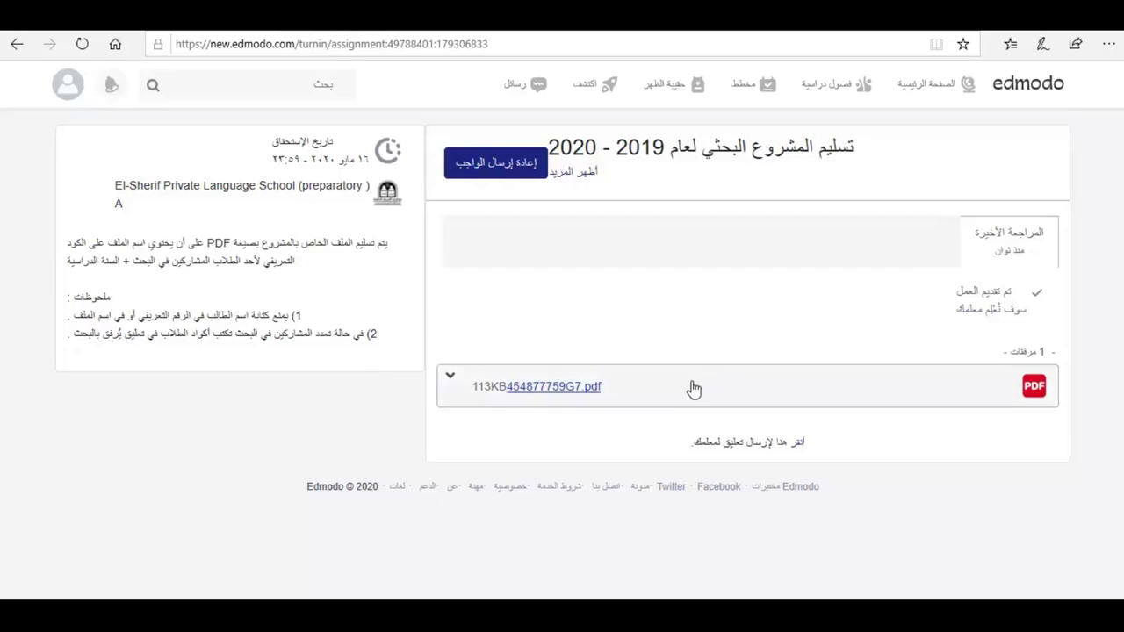
- Start a new revision for resubmitting the assignment, and go back to view the last submitted revision
click(497, 167)
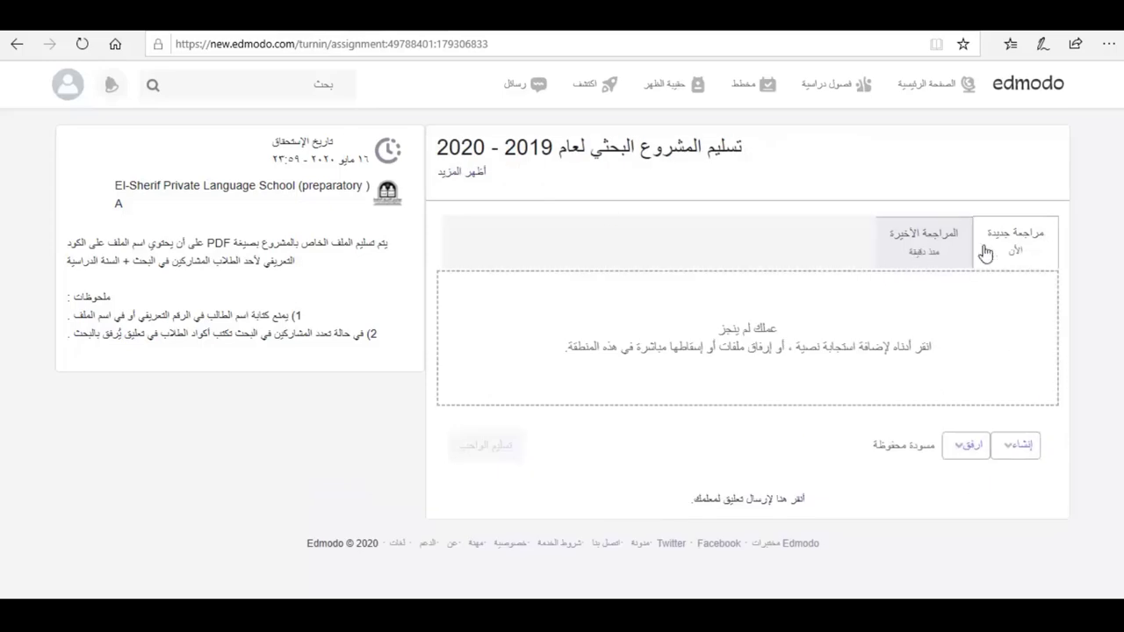
click(472, 174)
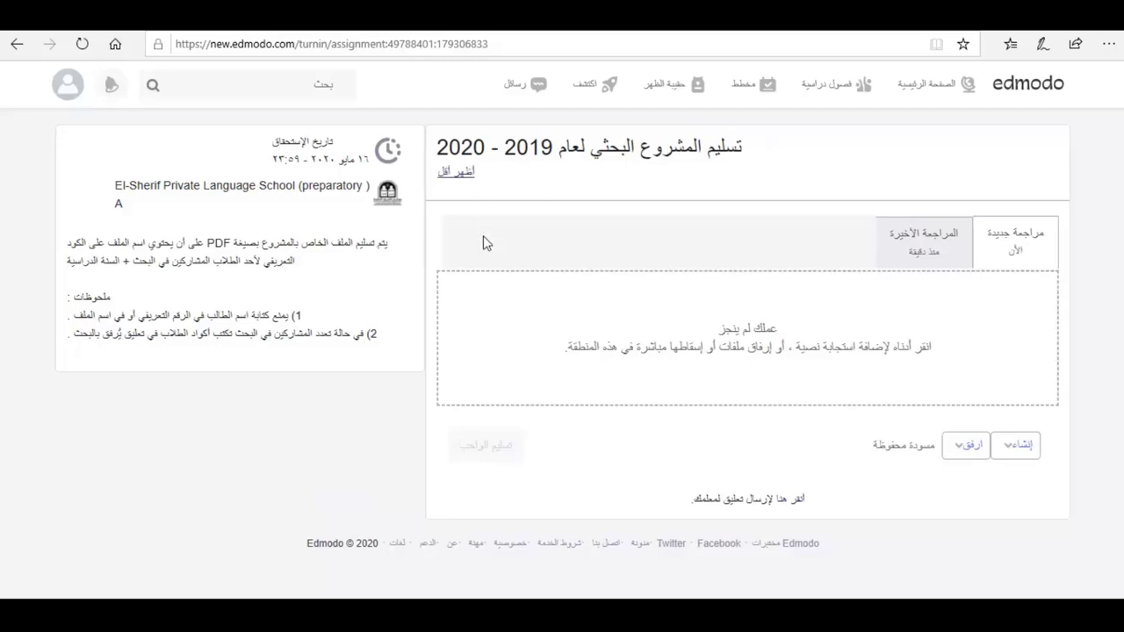
click(453, 173)
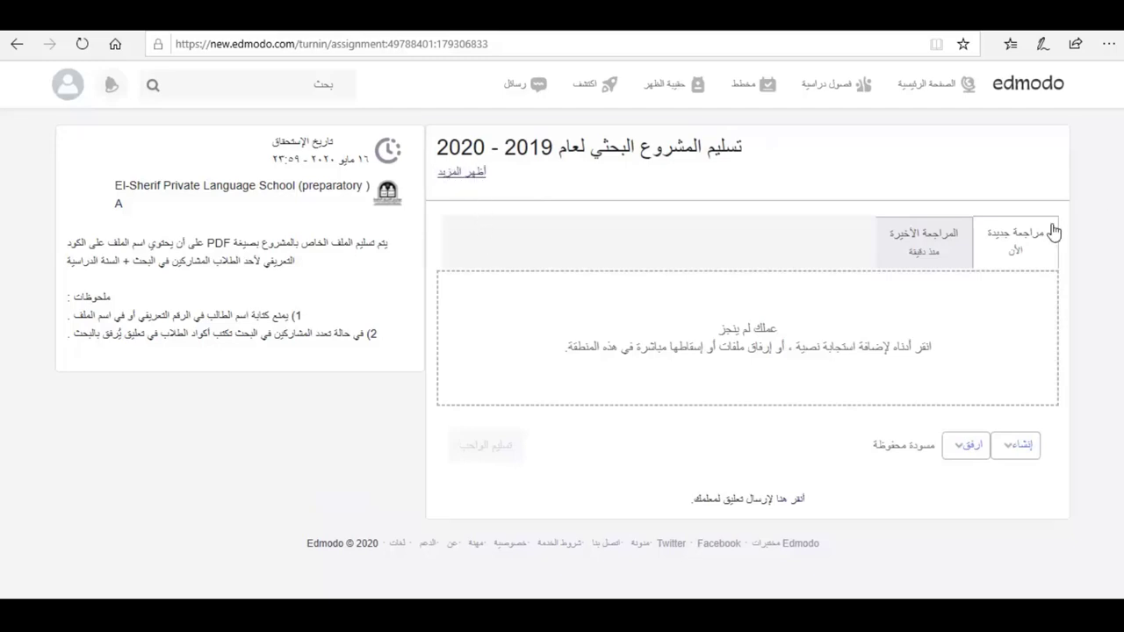
click(914, 239)
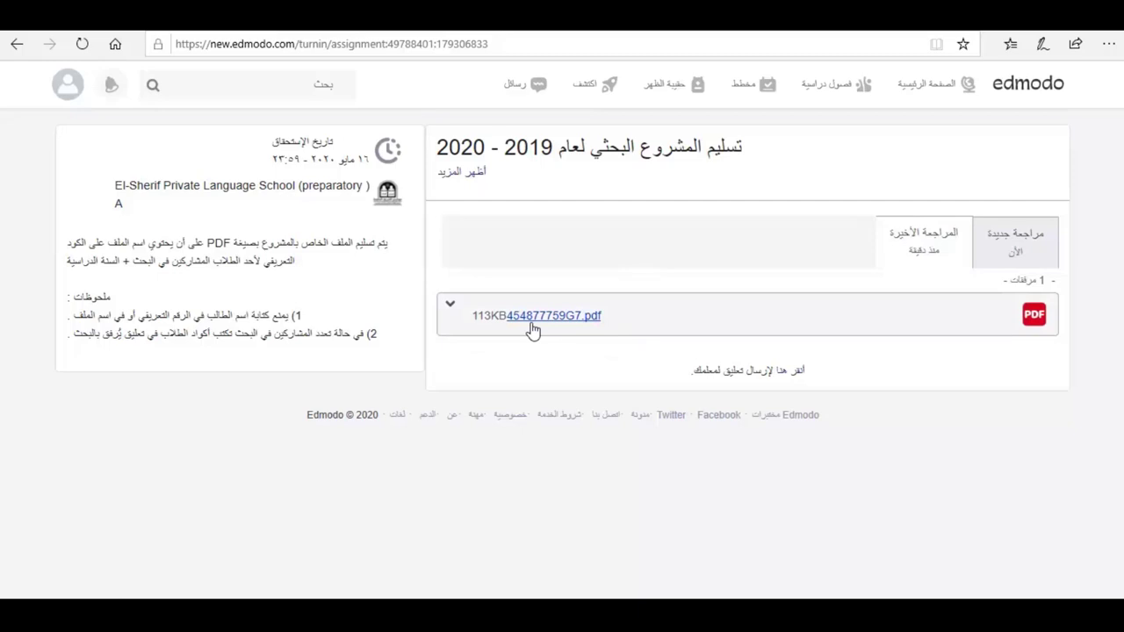
- Begin a new comment to the teacher under the submitted PDF, and switch to the Word document containing the student ID numbers
click(794, 380)
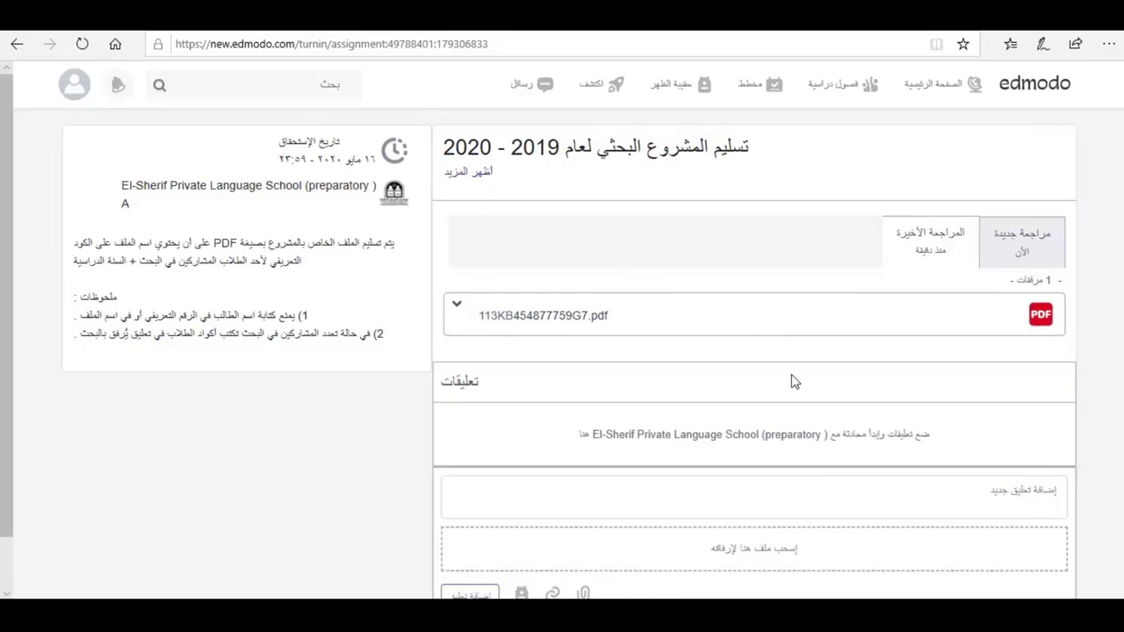
scroll(738, 413, down, 1)
click(801, 439)
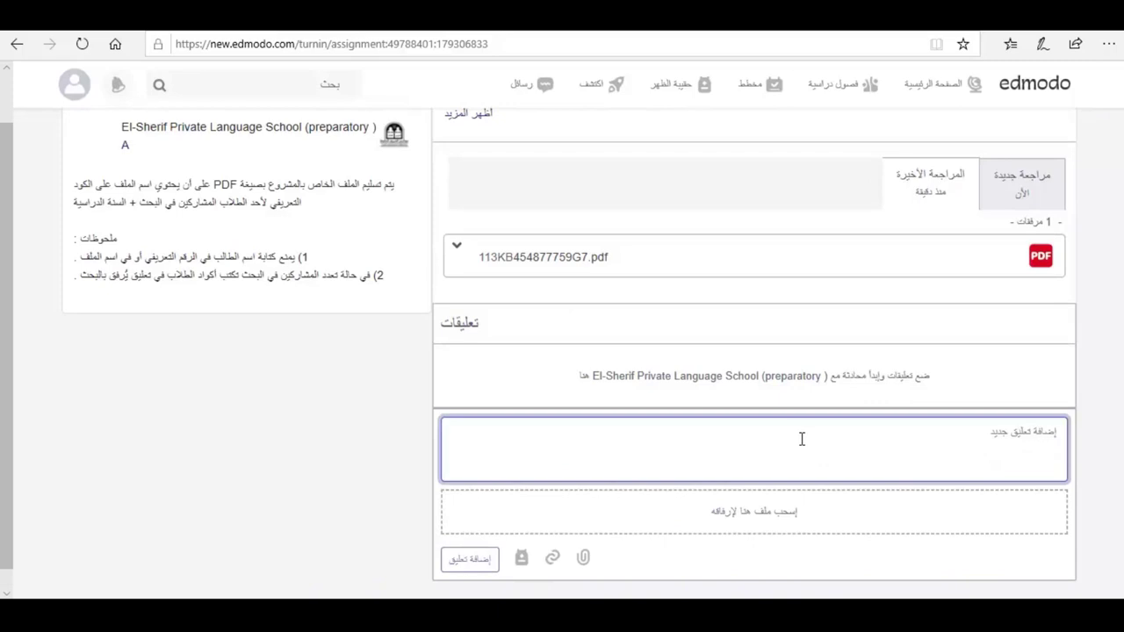
key(alt+Tab)
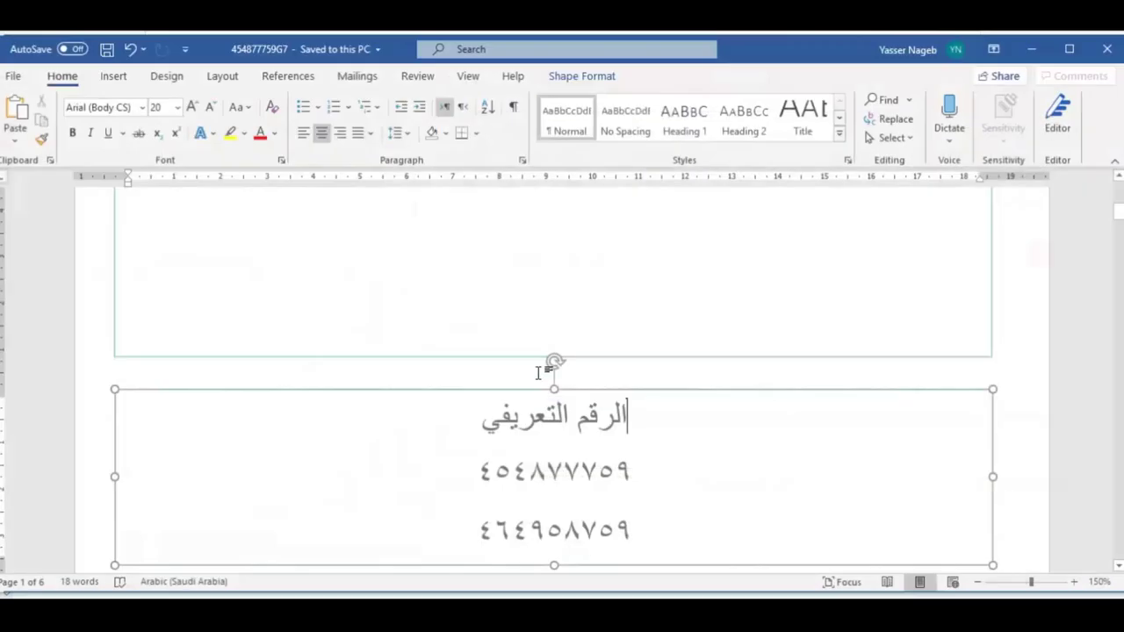
click(647, 530)
key(alt+shift)
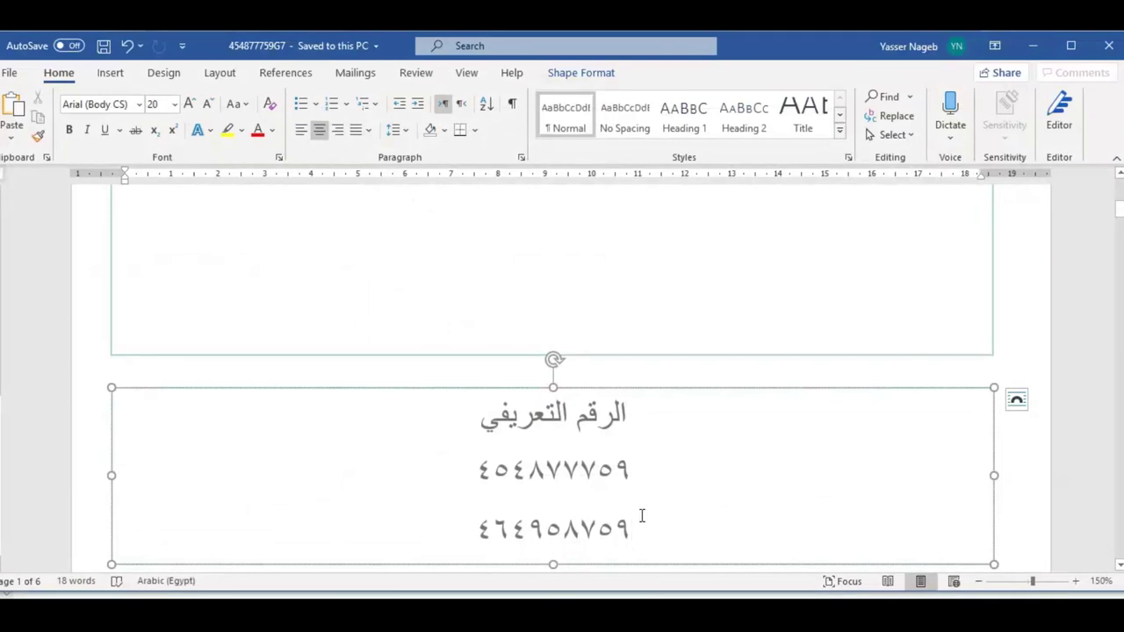
drag(641, 528, 486, 532)
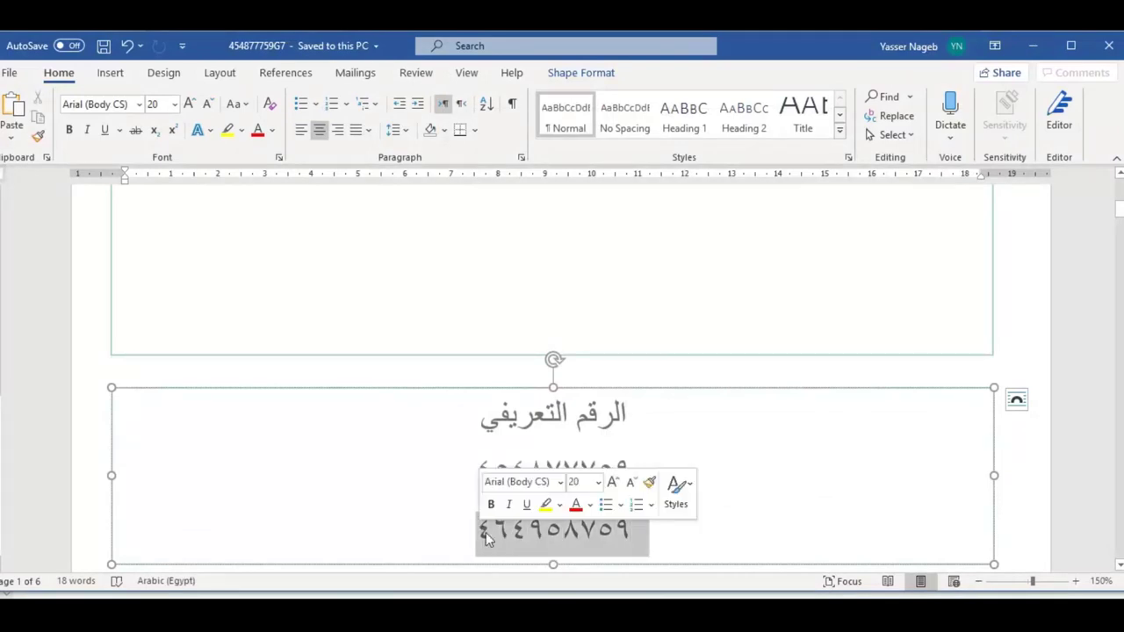
right_click(496, 534)
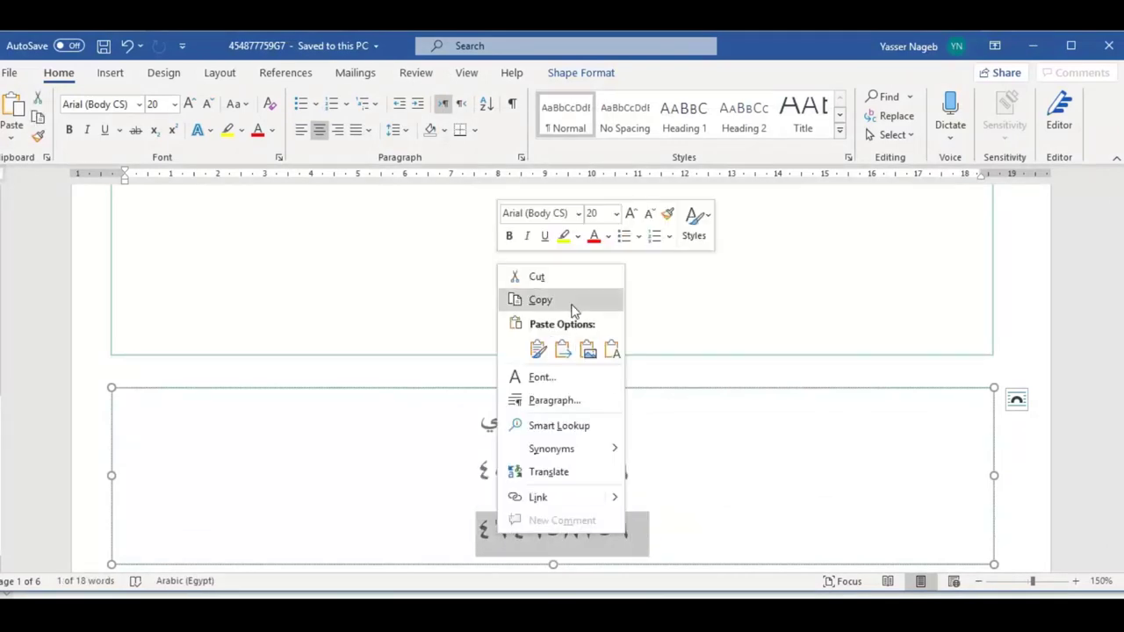
click(692, 528)
click(700, 532)
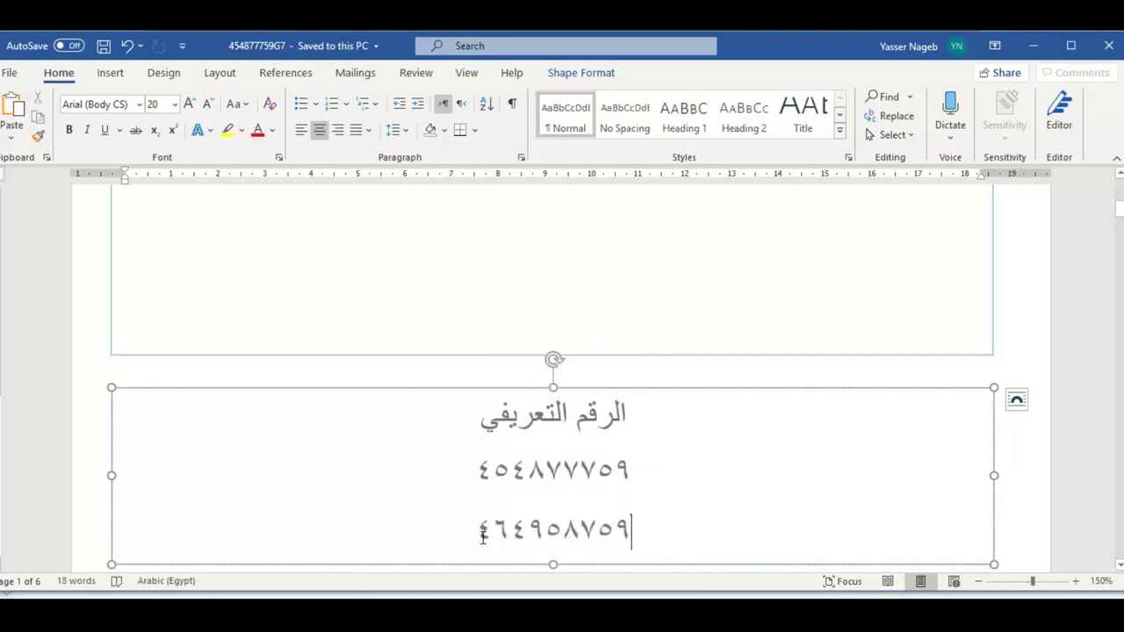
- Copy both student ID numbers from the document's ID box and return to the new comment in Edmodo
mouse_move(524, 514)
mouse_down()
mouse_move(478, 470)
mouse_move(527, 494)
mouse_up()
right_click(527, 494)
click(568, 253)
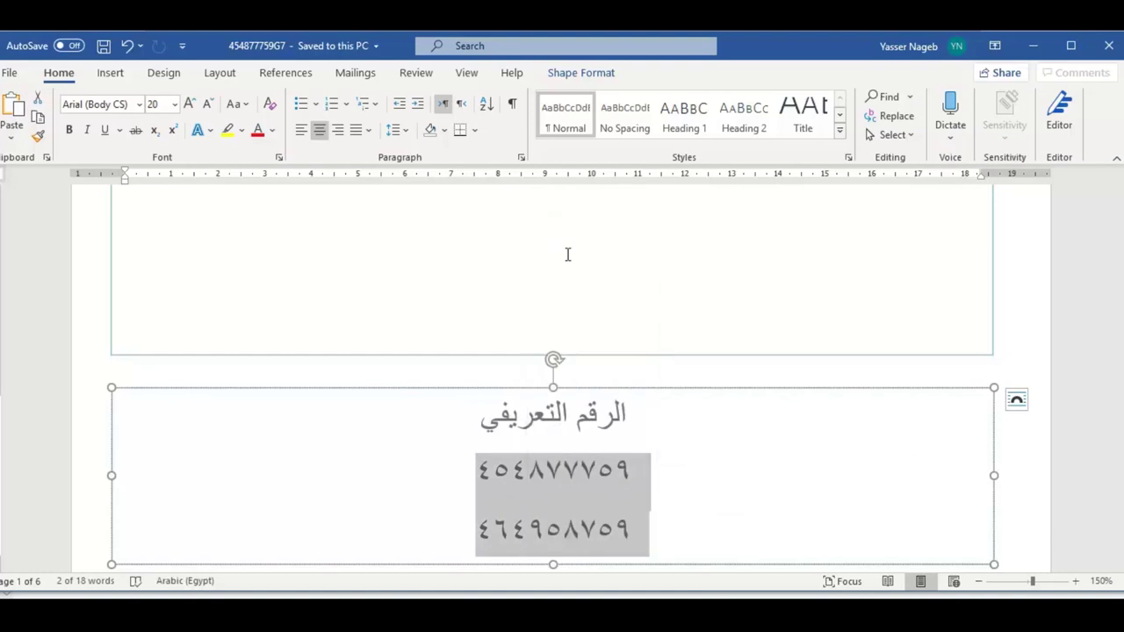
key(alt+Tab)
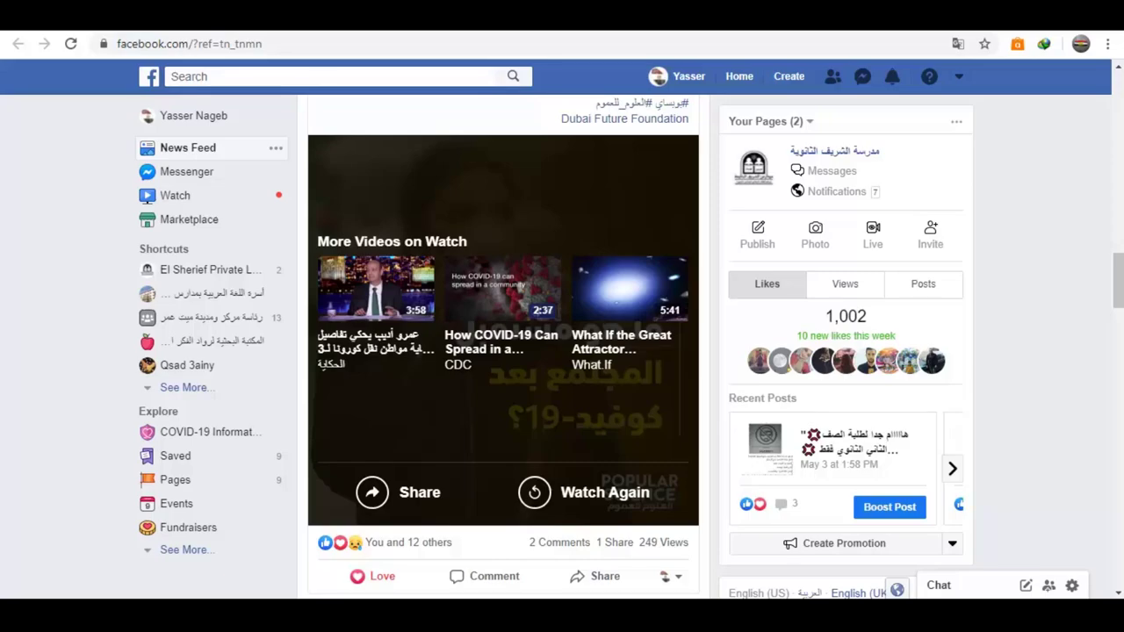
key(alt+Tab)
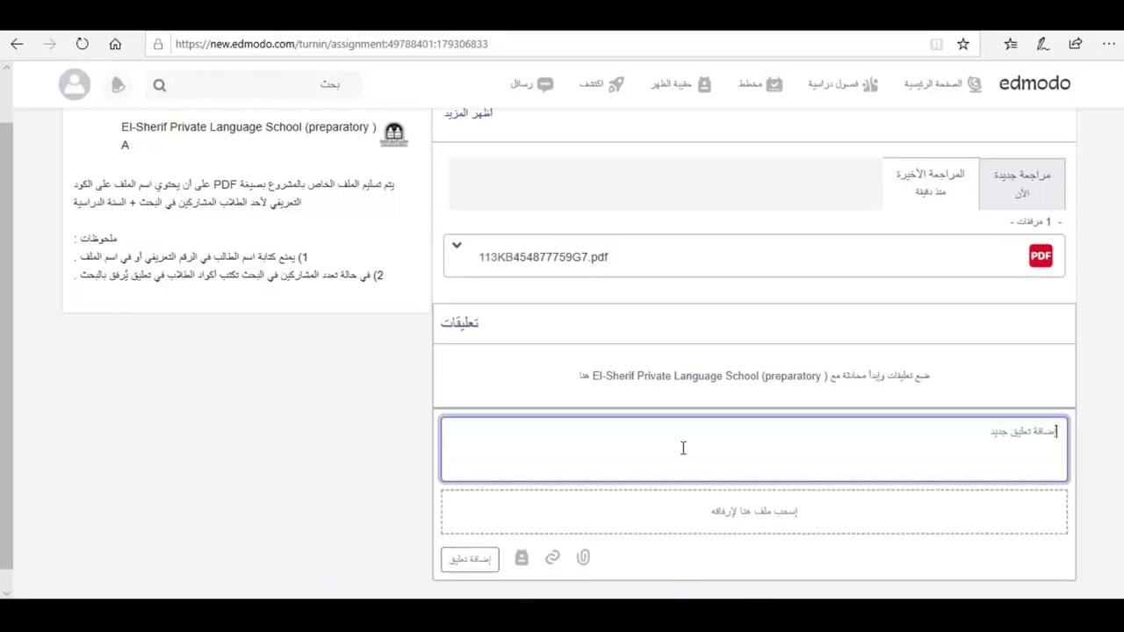
- Paste the copied student ID numbers into the new comment under the submitted PDF and post the comment
right_click(684, 448)
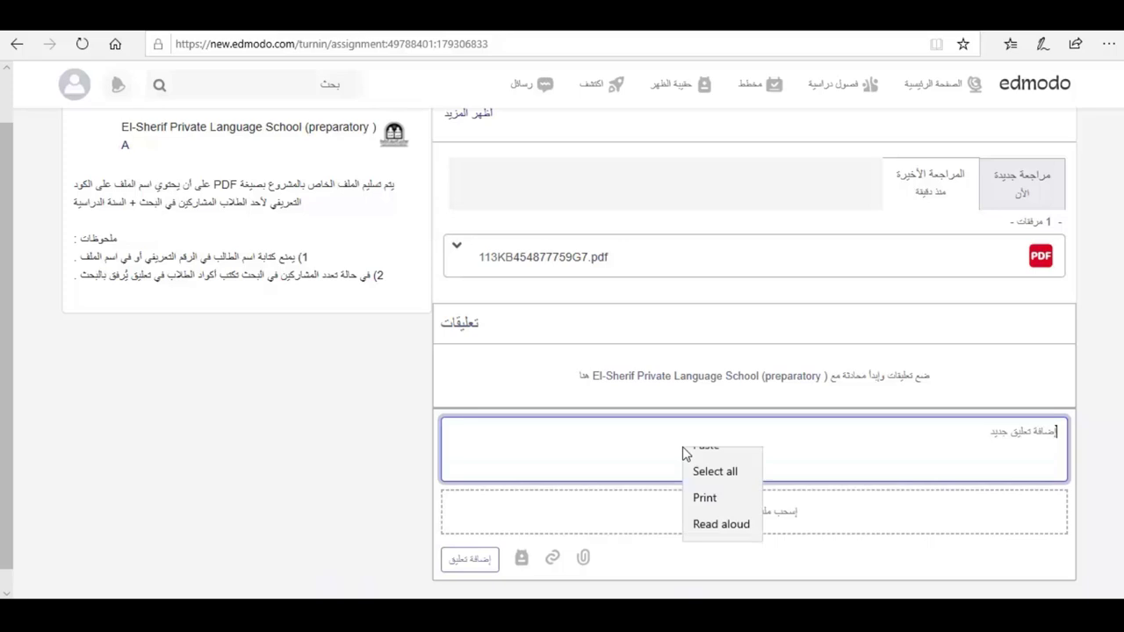
click(723, 470)
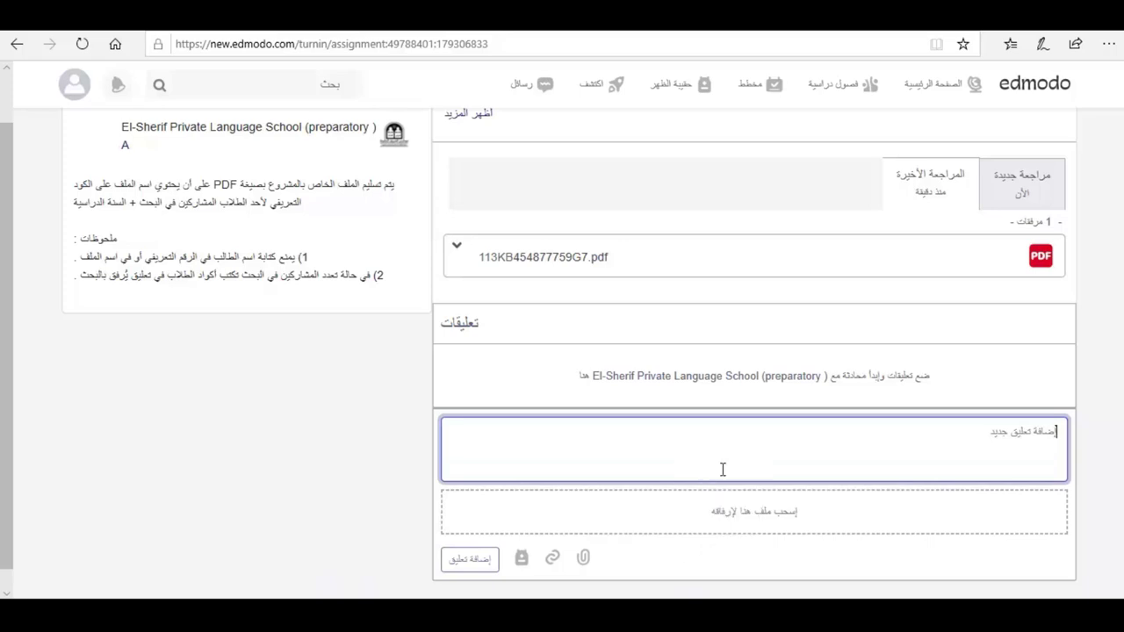
click(475, 561)
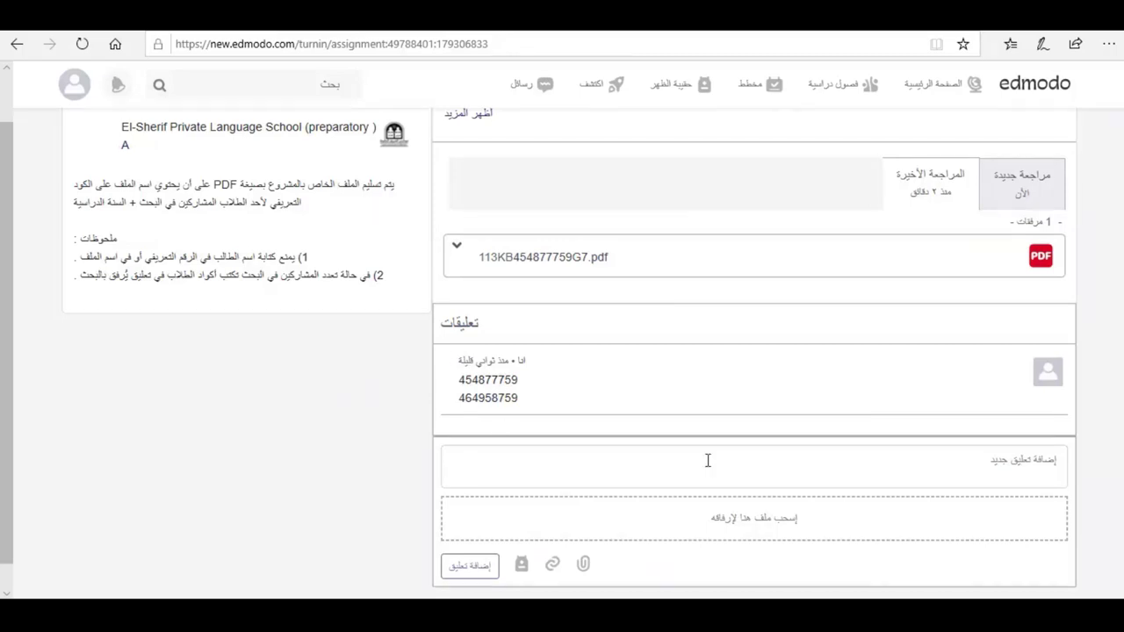
- Highlight the due date and time in the assignment details to check the submission deadline
scroll(701, 453, up, 1)
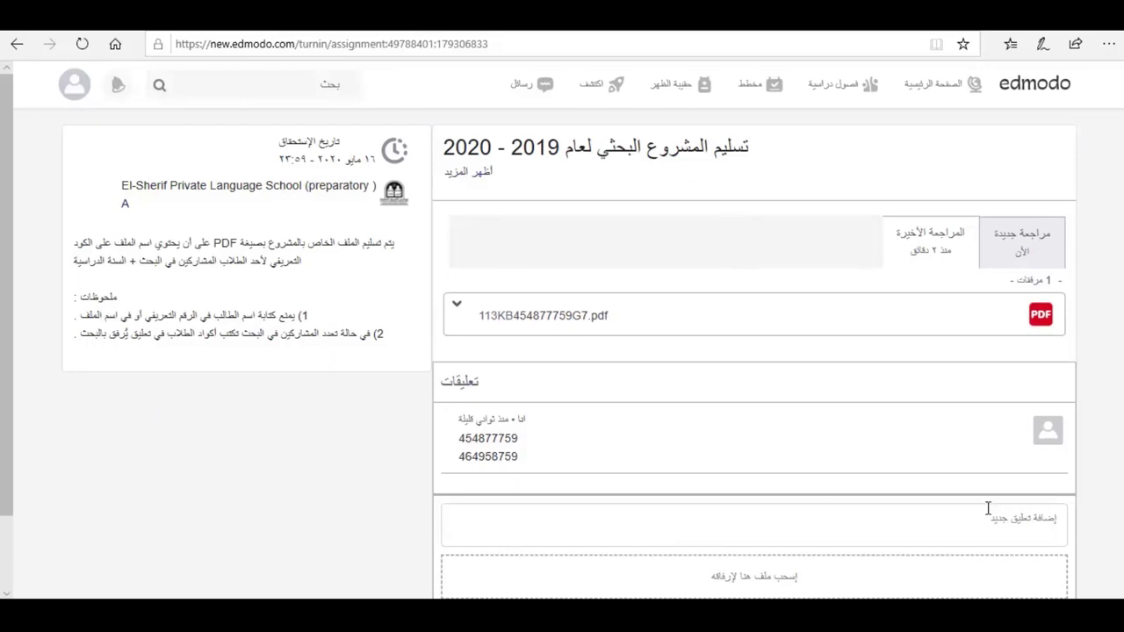
mouse_move(852, 94)
drag(274, 163, 376, 160)
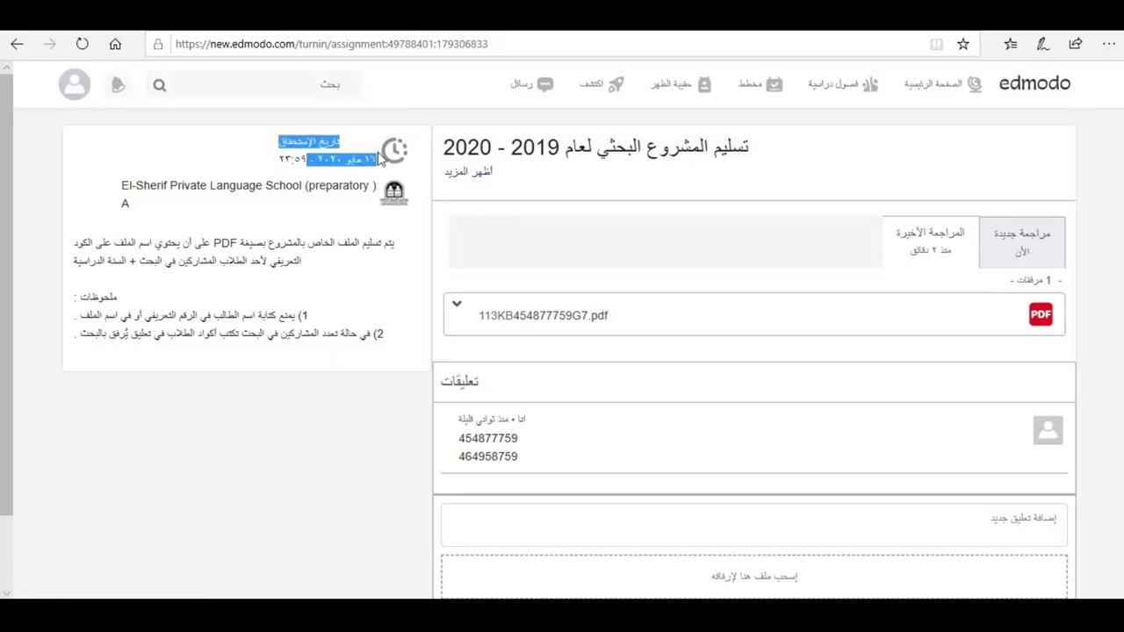
click(380, 158)
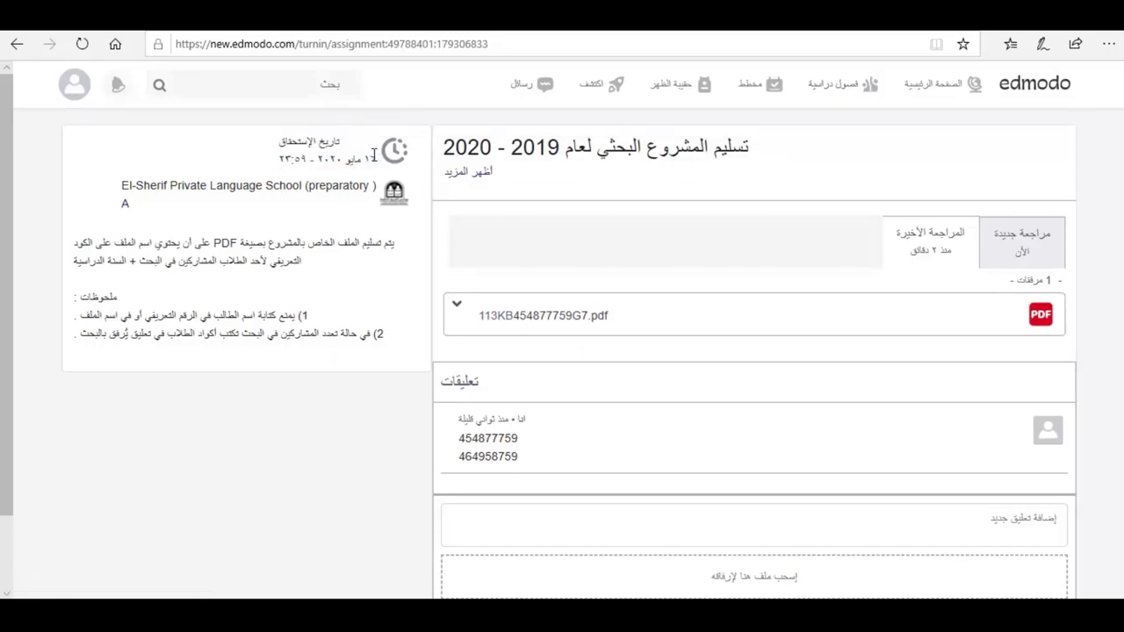
drag(378, 163, 261, 163)
click(261, 167)
- Open class A from the list of classes and find the 2019 - 2020 research project assignment in its posts
click(820, 95)
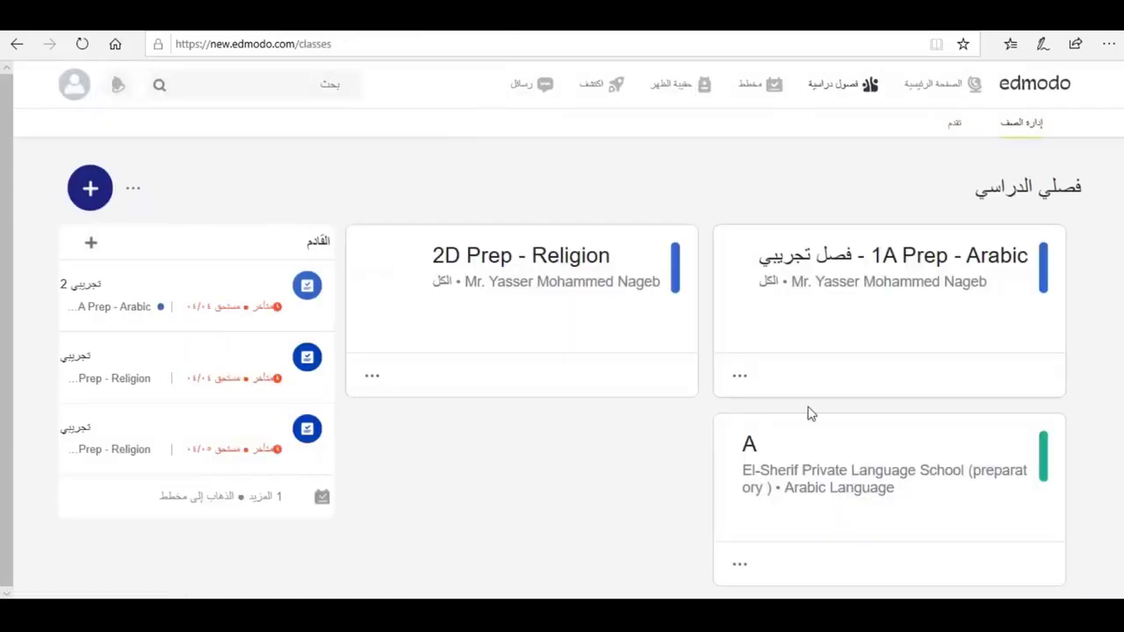
click(825, 463)
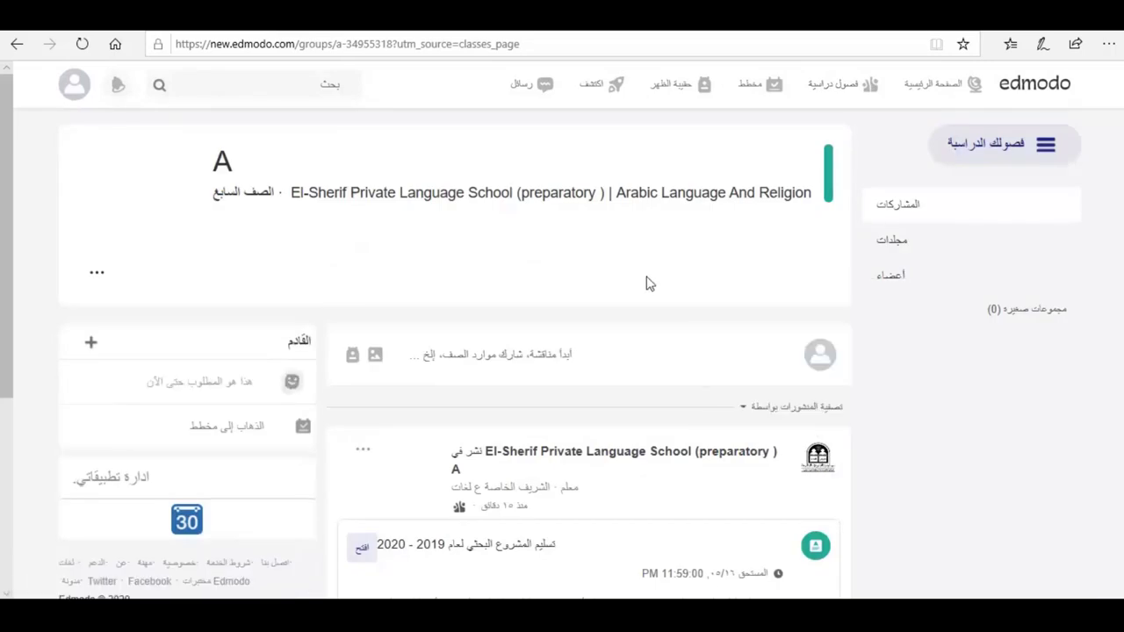
scroll(647, 284, down, 4)
scroll(647, 283, down, 1)
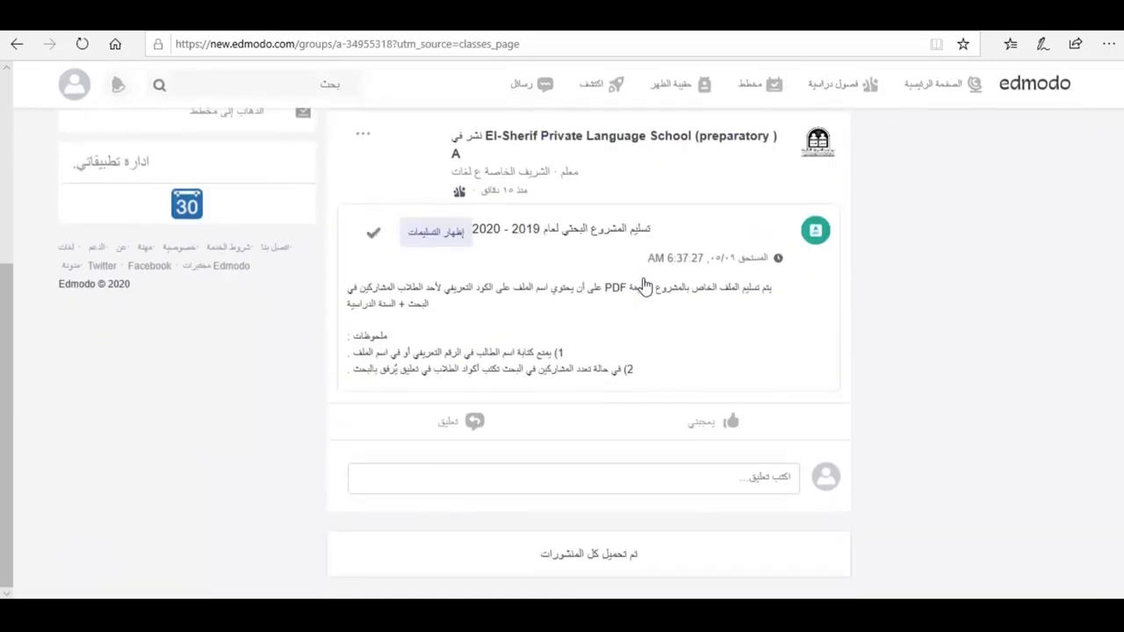
scroll(677, 319, up, 3)
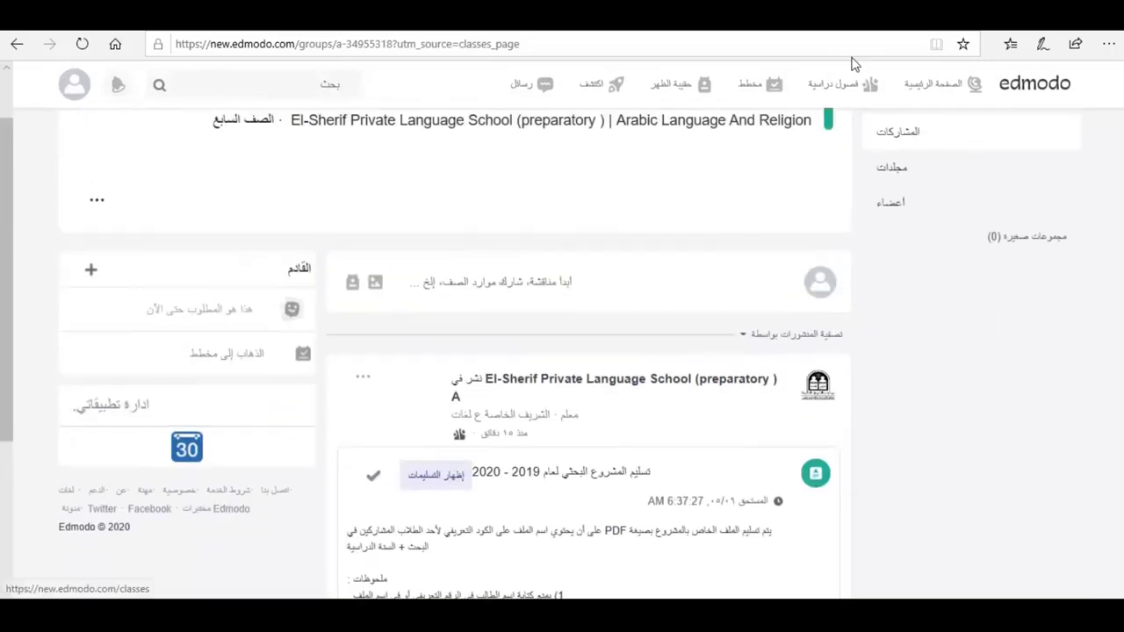
scroll(668, 277, down, 3)
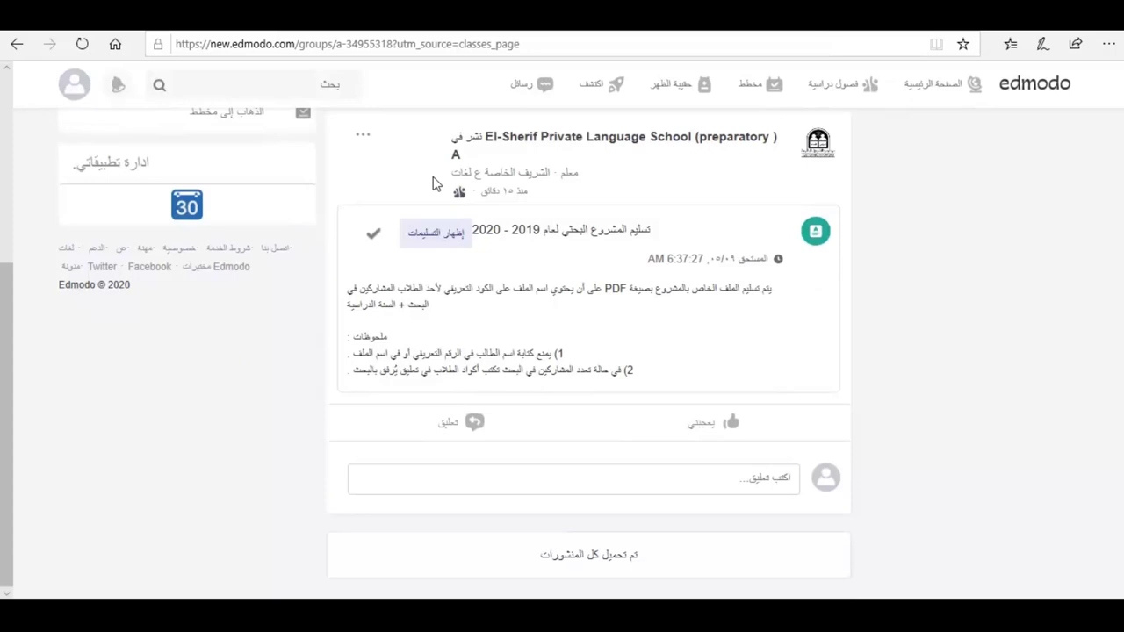
- Show the submissions for the research project assignment, check the revision and comment areas, and return to the post in class A
click(445, 243)
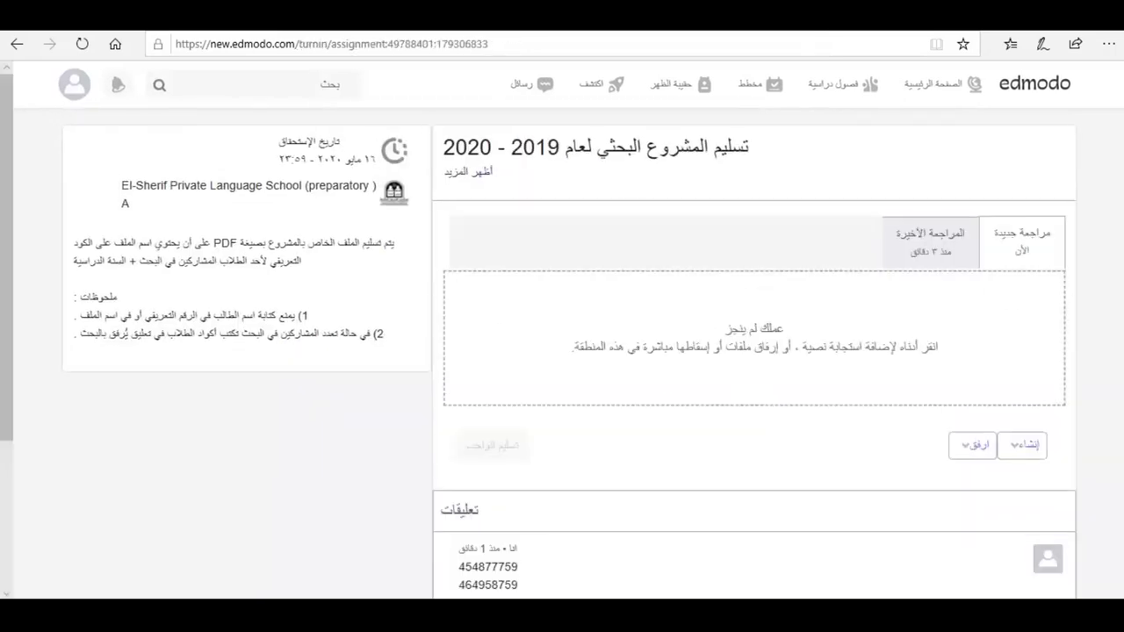
scroll(454, 377, down, 1)
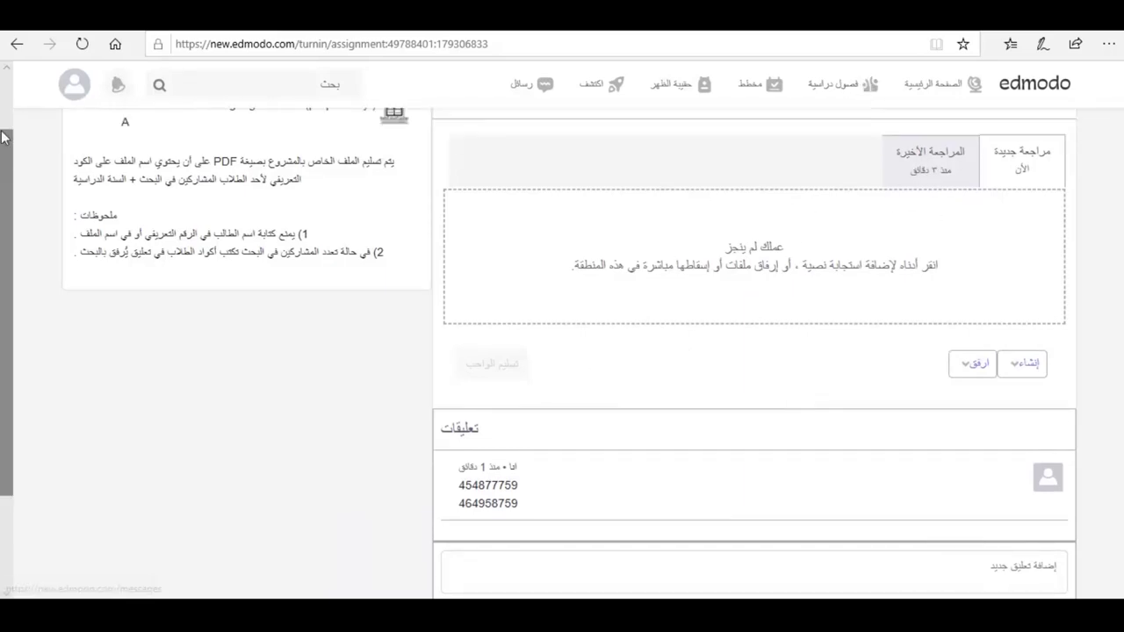
click(15, 49)
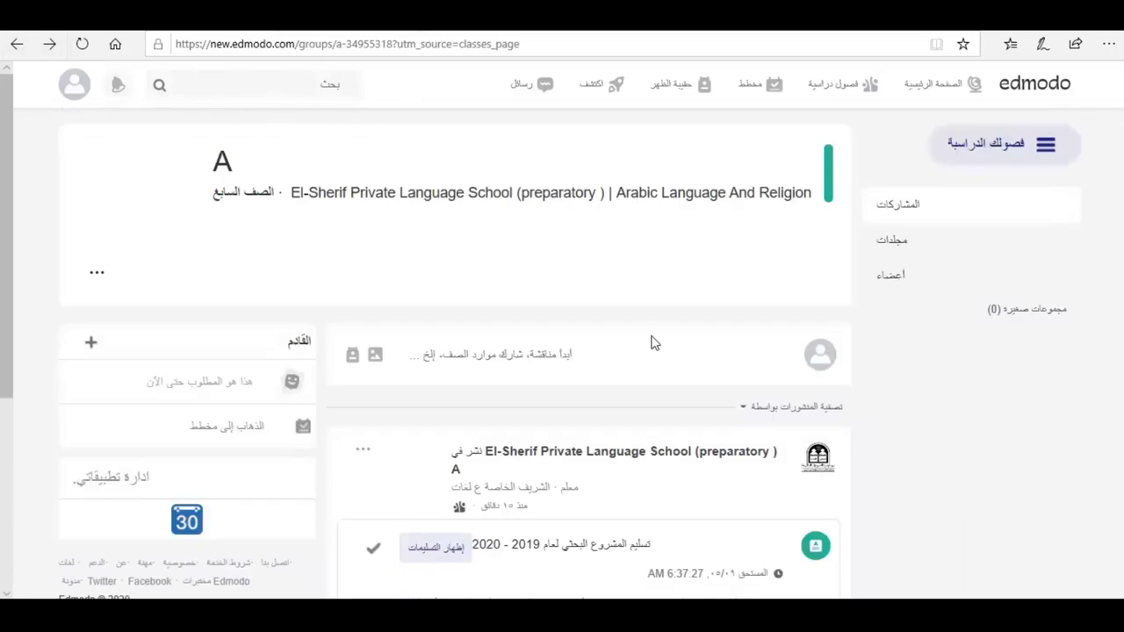
scroll(480, 444, down, 3)
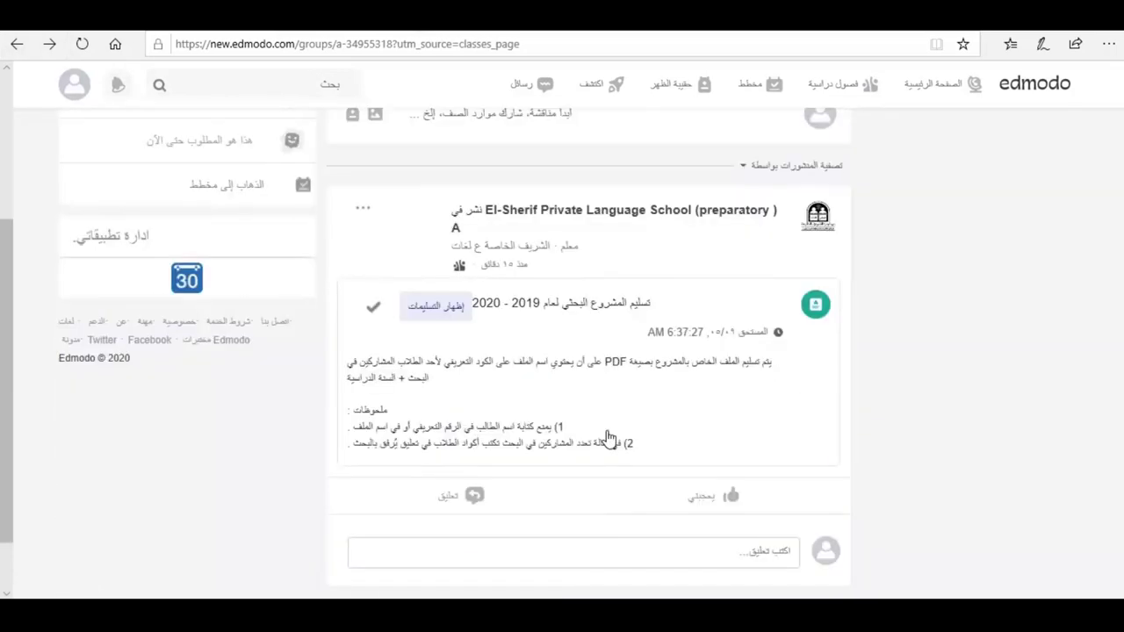